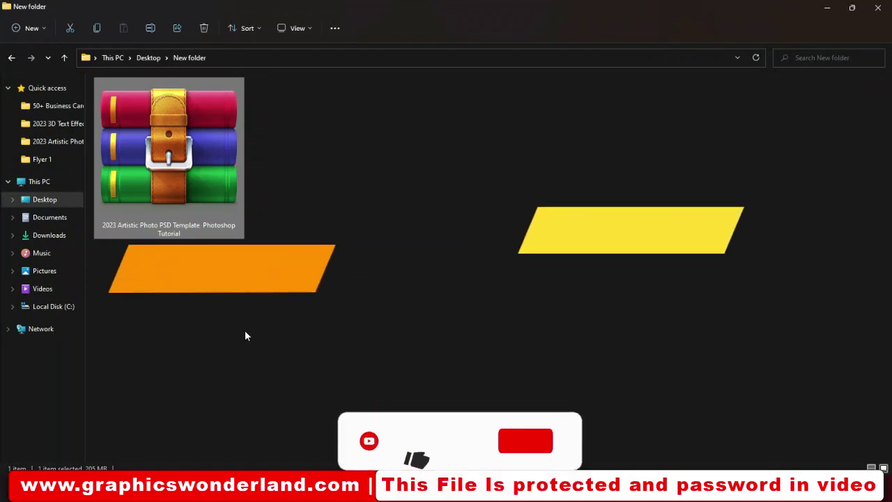
Step: Extract the password-protected template archive into a same-named folder beside it
key(shift+F10)
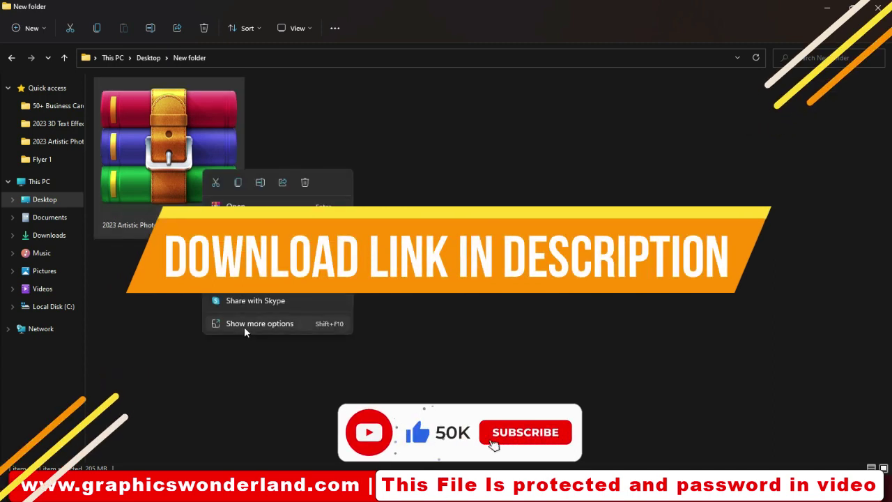
click(244, 324)
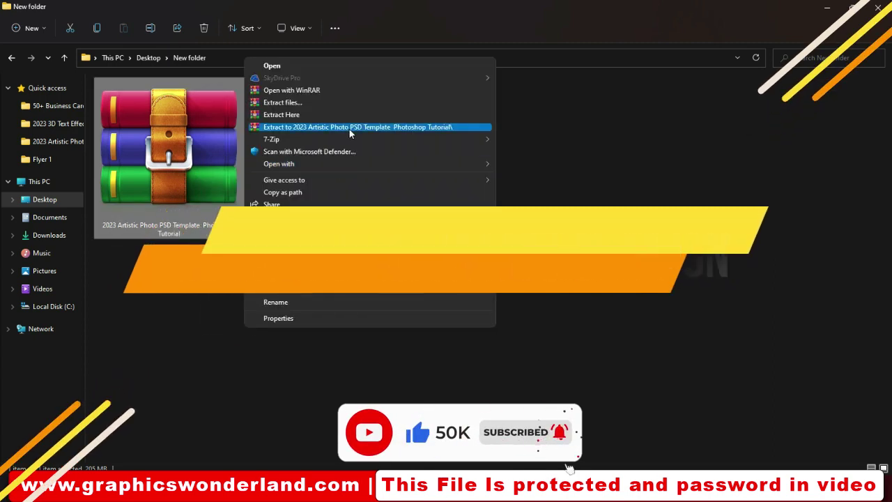
click(349, 129)
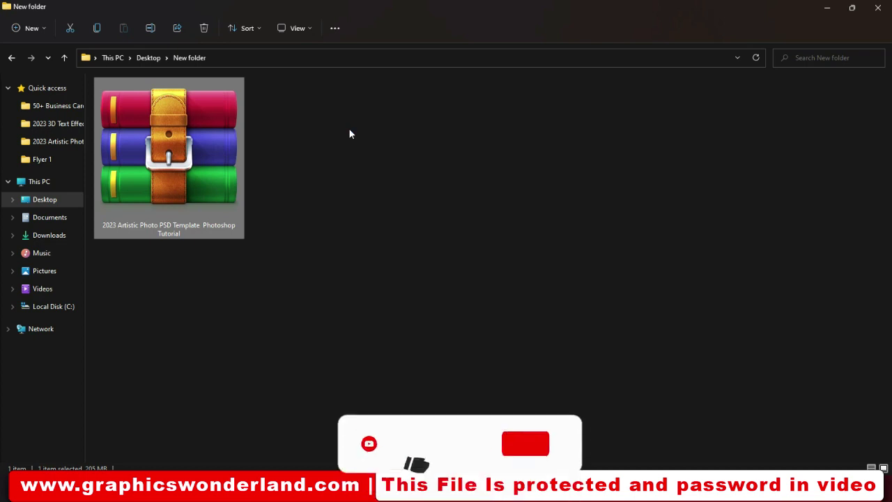
key(ctrl+v)
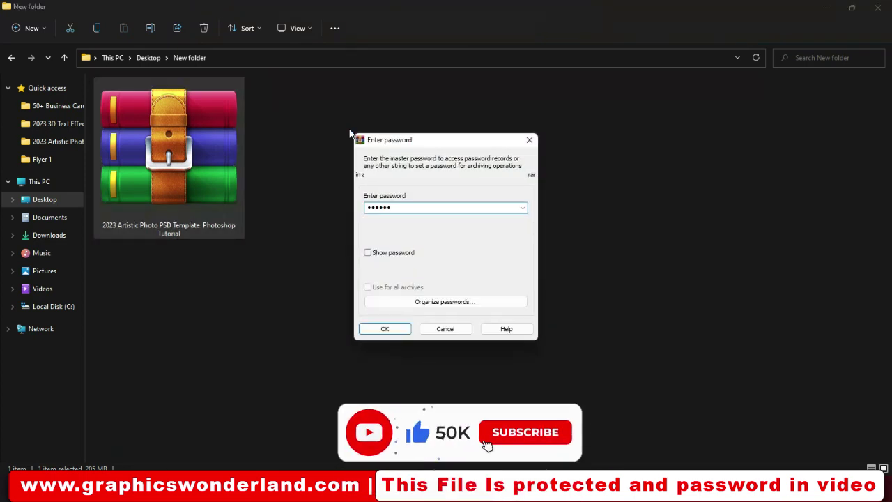
click(384, 330)
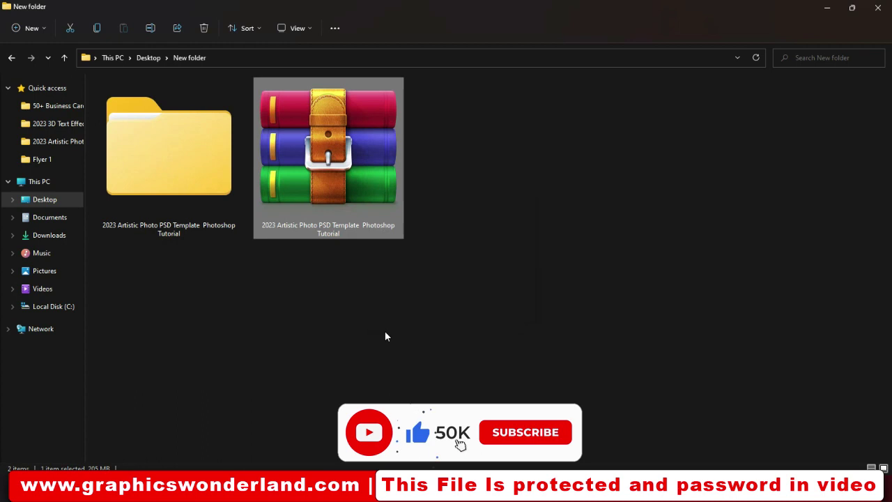
Step: Go into the extracted folder and its inner template folder, selecting preview 01
double_click(133, 195)
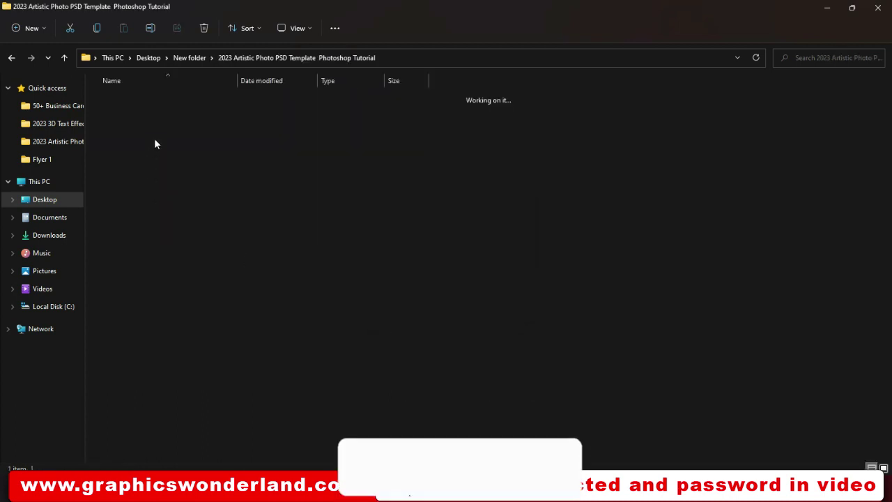
double_click(184, 99)
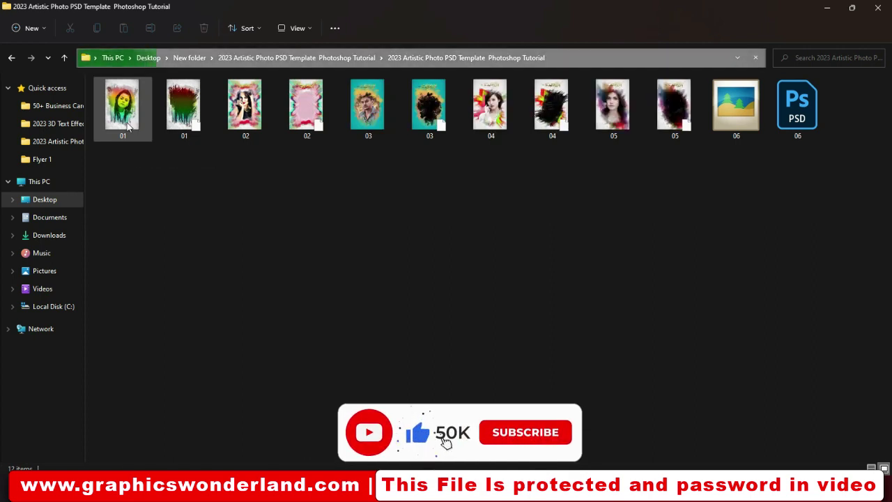
click(128, 124)
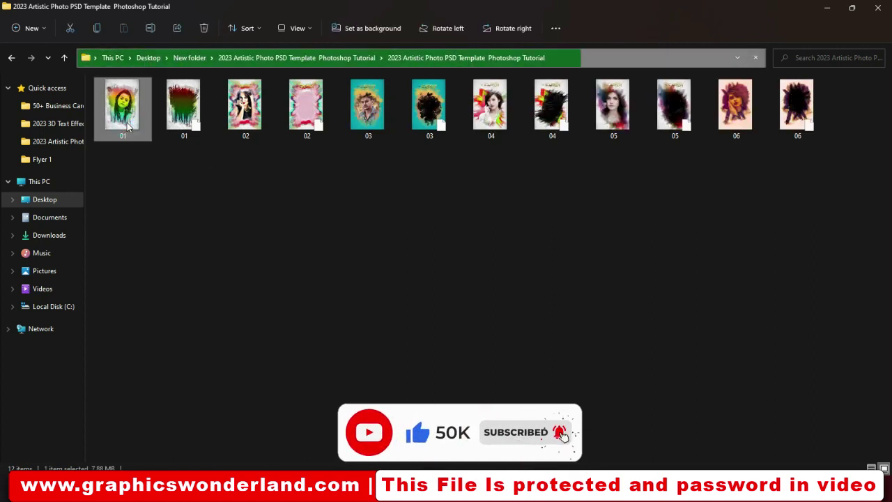
double_click(126, 122)
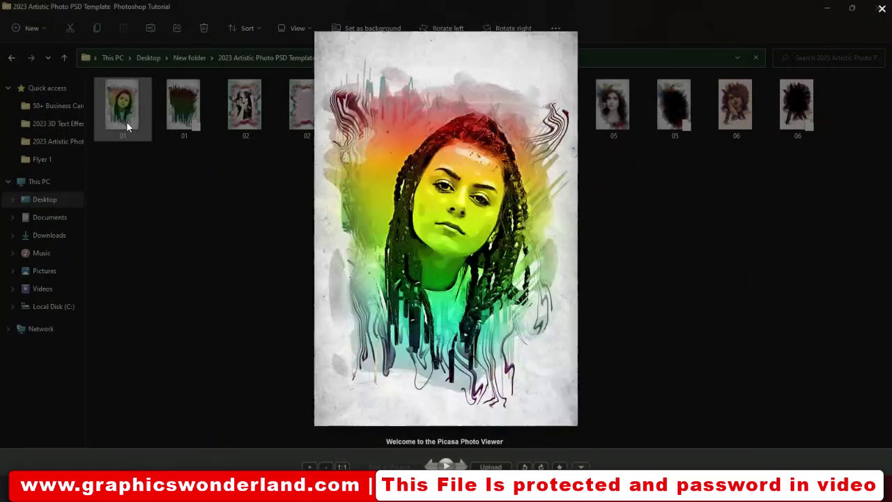
scroll(126, 121, up, 3)
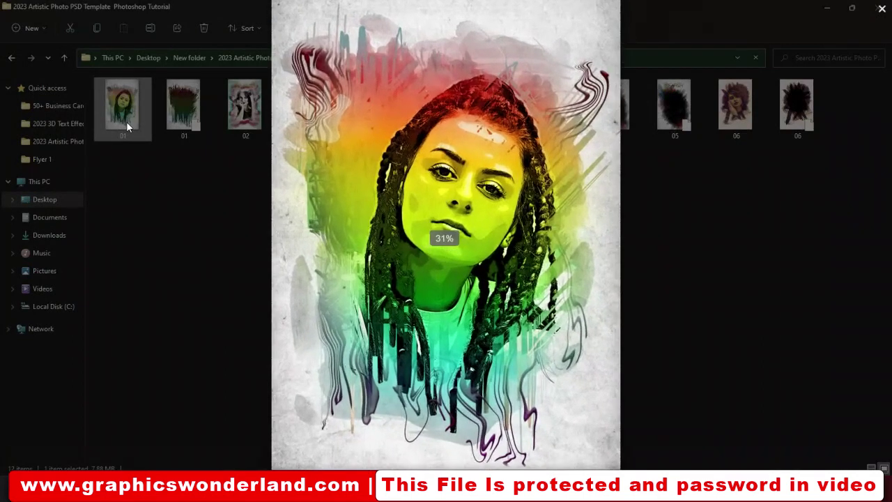
scroll(126, 121, down, 4)
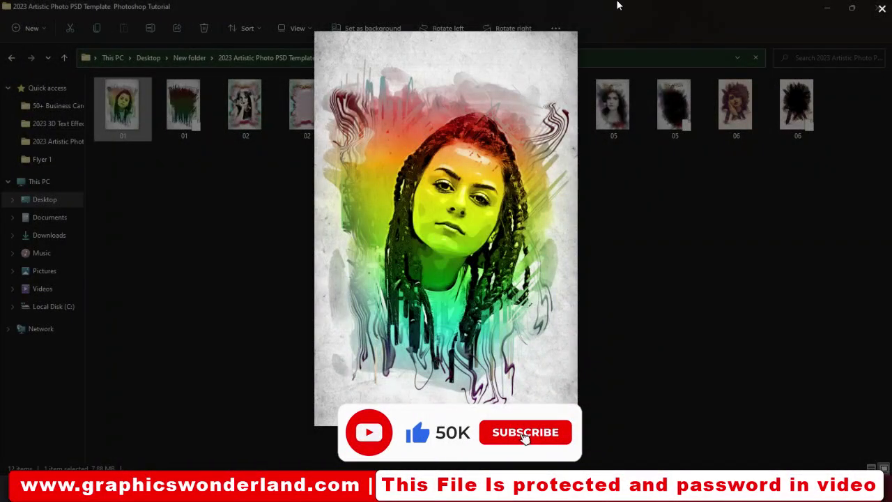
click(880, 8)
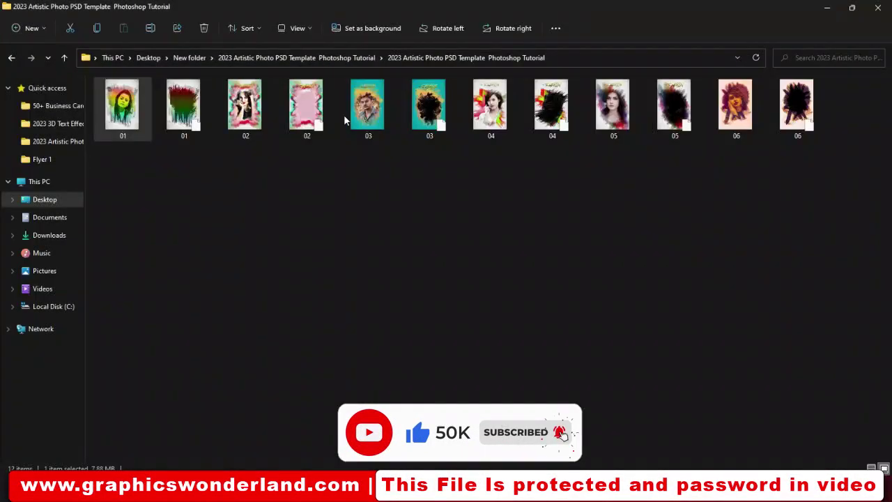
click(256, 106)
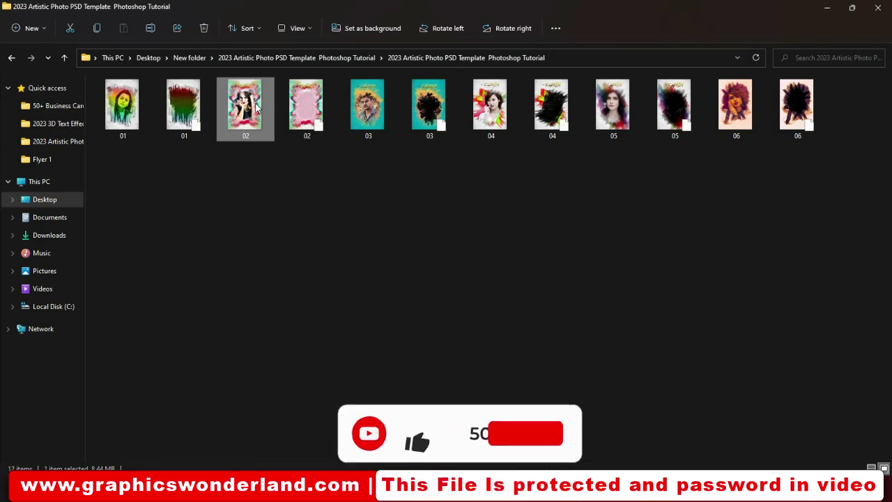
double_click(256, 105)
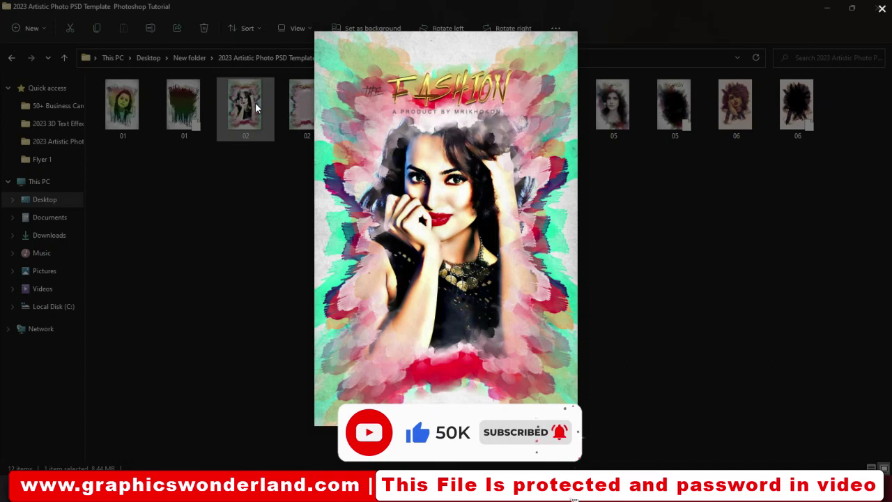
scroll(255, 104, up, 2)
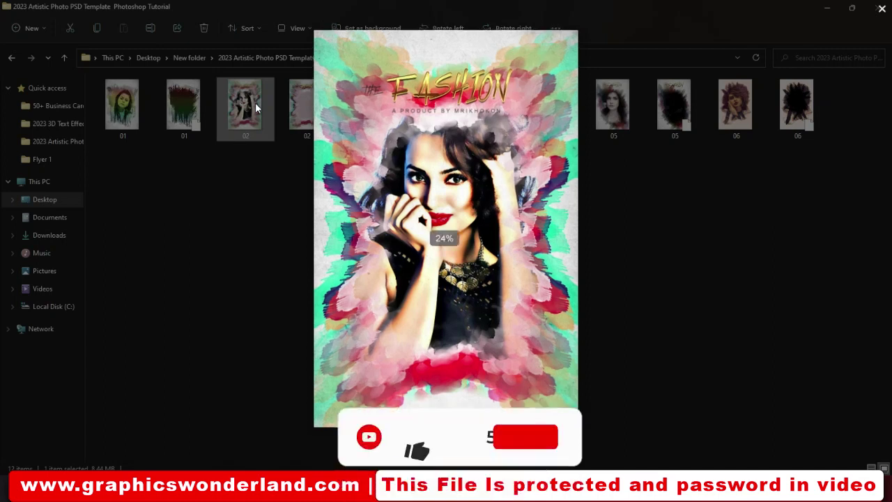
scroll(255, 104, up, 2)
scroll(255, 105, up, 2)
scroll(255, 104, up, 2)
scroll(255, 105, down, 3)
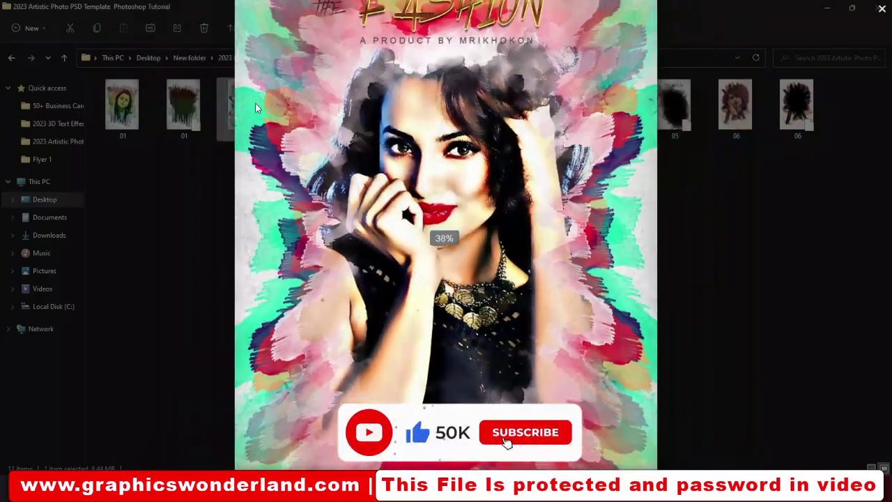
scroll(255, 104, down, 2)
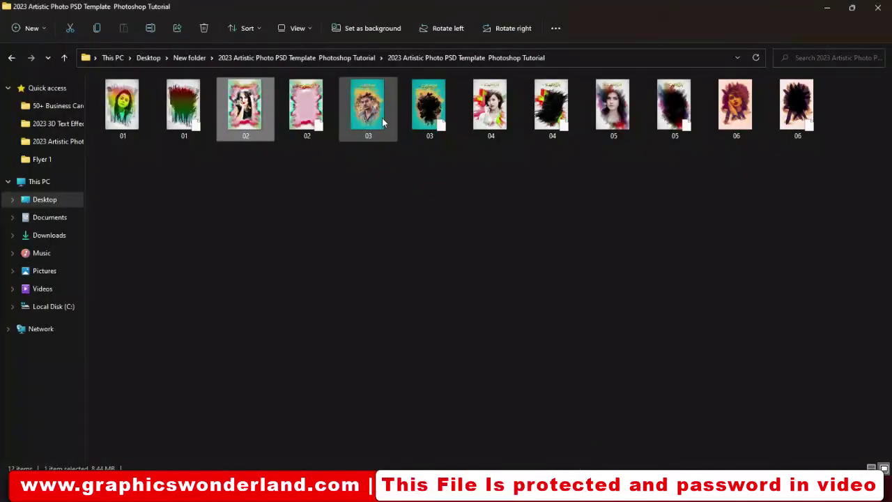
click(382, 118)
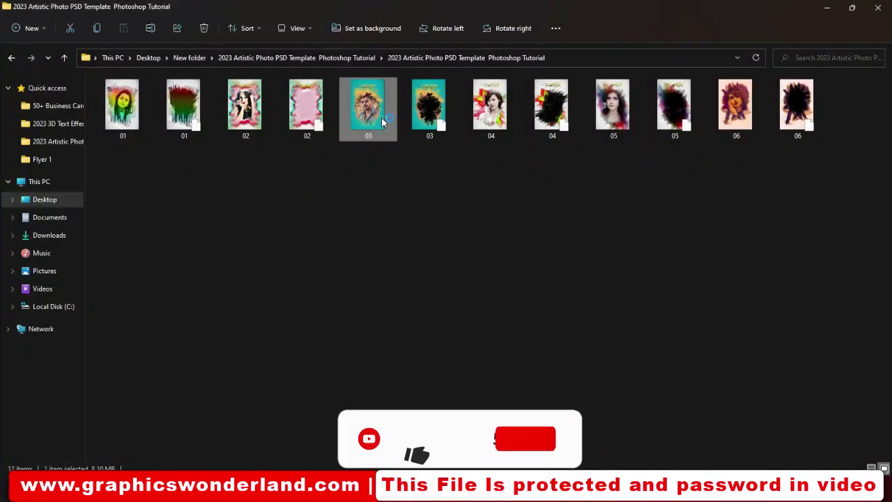
Step: Preview poster 03 and zoom in and out on it
double_click(382, 120)
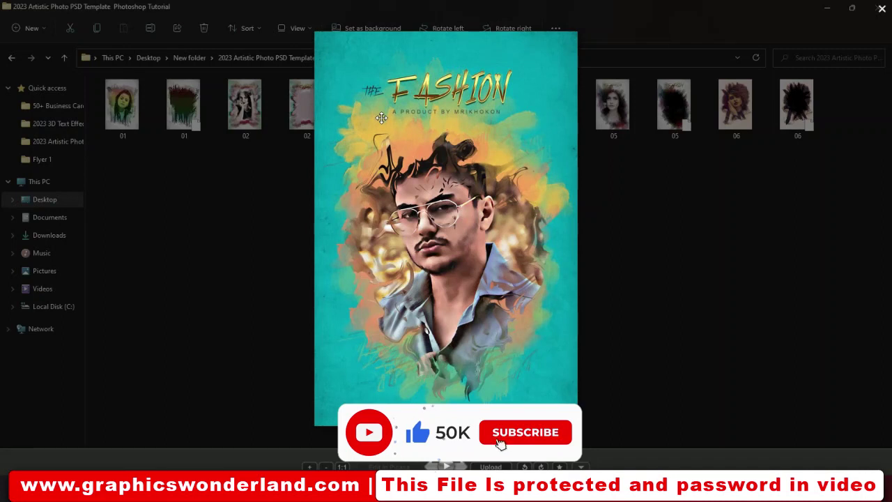
scroll(382, 118, up, 2)
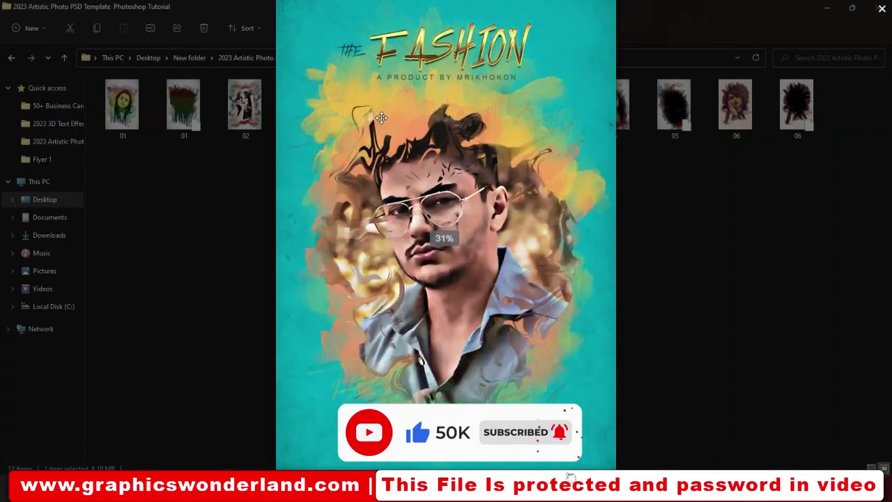
scroll(381, 117, up, 2)
scroll(382, 118, down, 2)
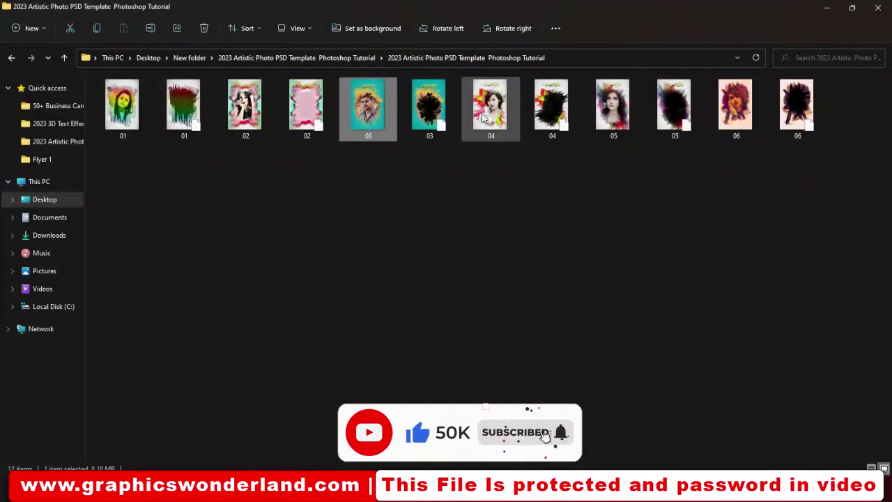
Step: Preview poster 04 and zoom in and out on it
click(484, 117)
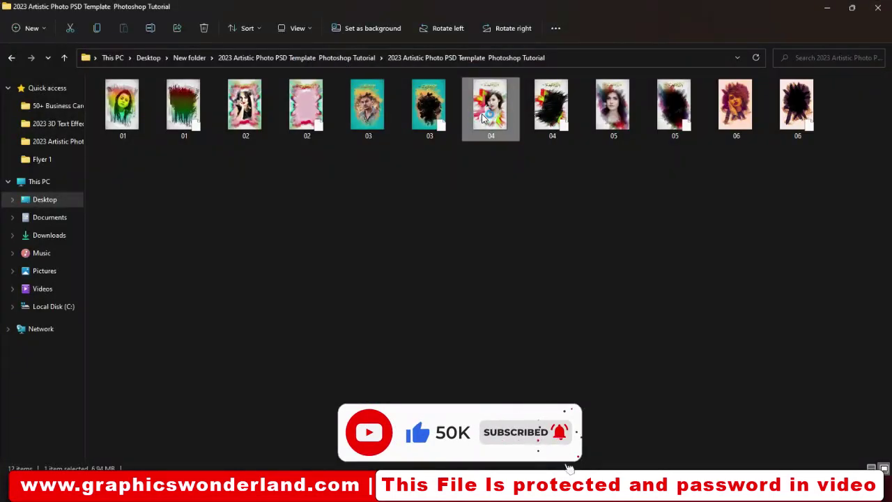
double_click(483, 117)
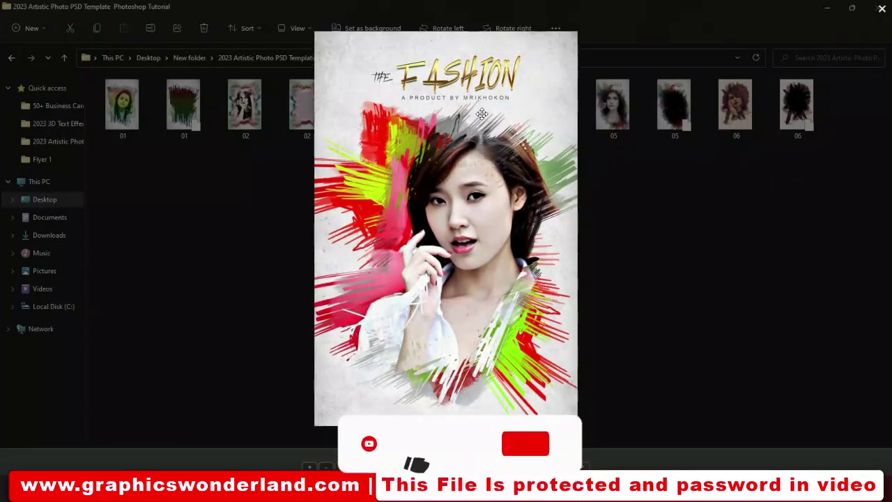
scroll(481, 114, up, 3)
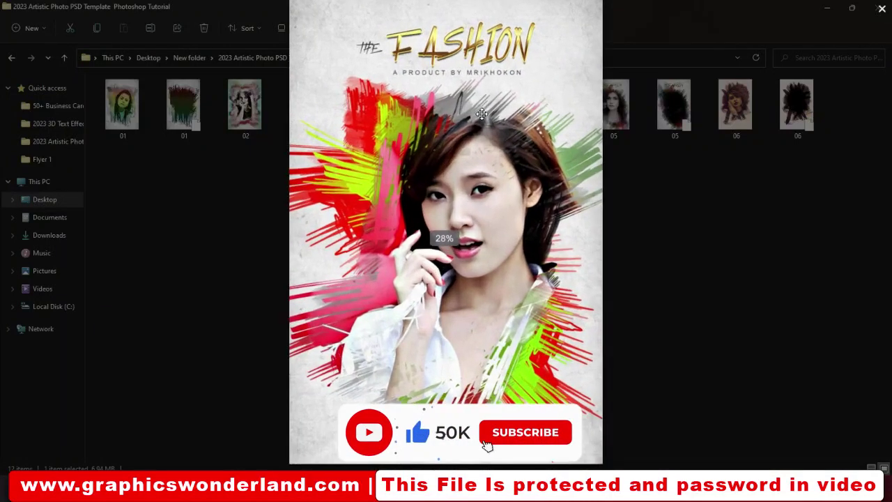
scroll(482, 114, down, 5)
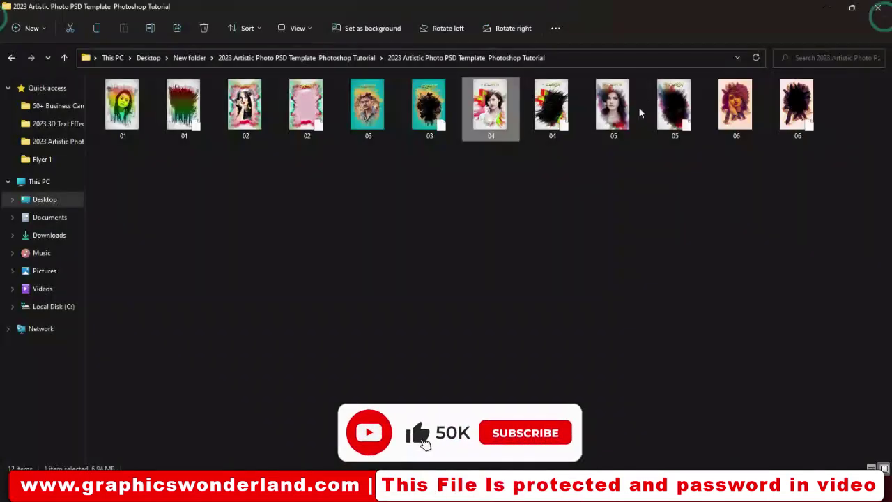
Step: Quick-preview the 05 watercolour FASHION poster and zoom to inspect it
click(608, 115)
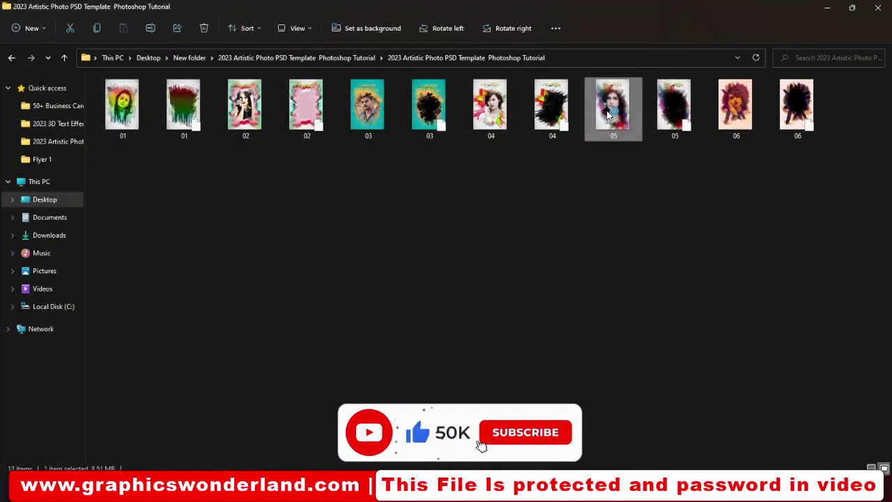
key(space)
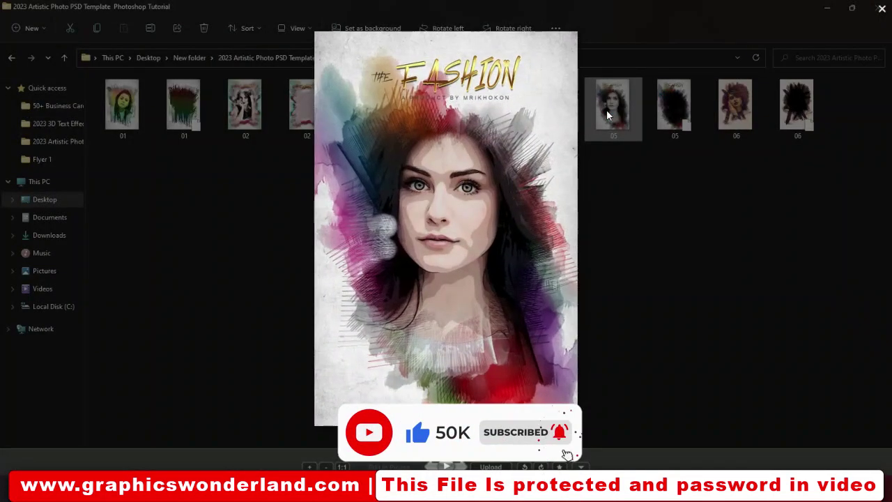
scroll(608, 115, up, 3)
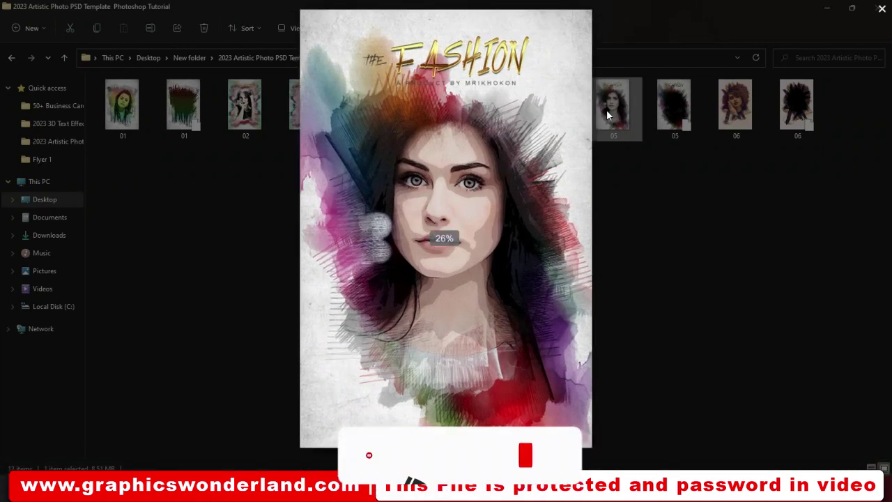
scroll(607, 113, up, 3)
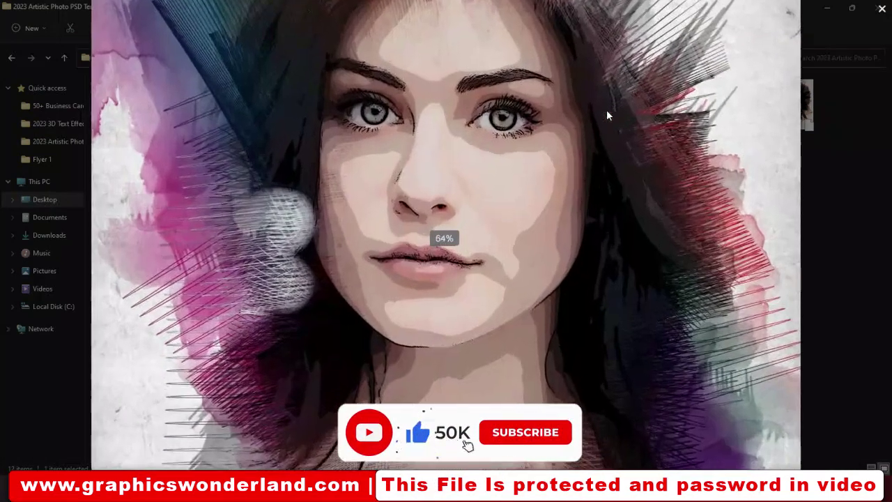
scroll(606, 110, down, 5)
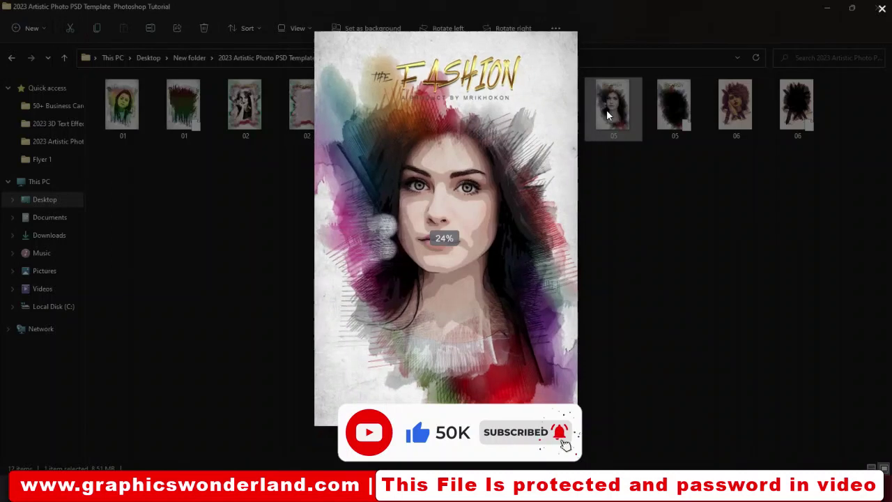
Step: Quick-preview template 06, zoom in and out, then close the preview
click(721, 97)
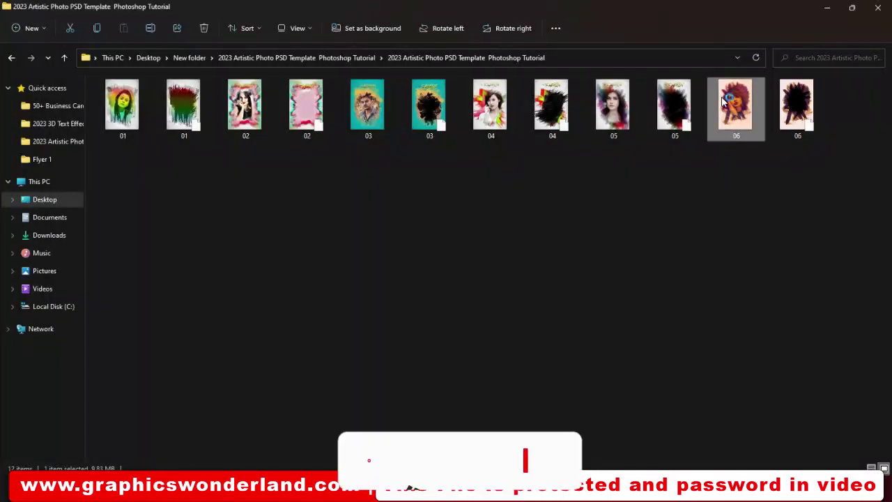
key(space)
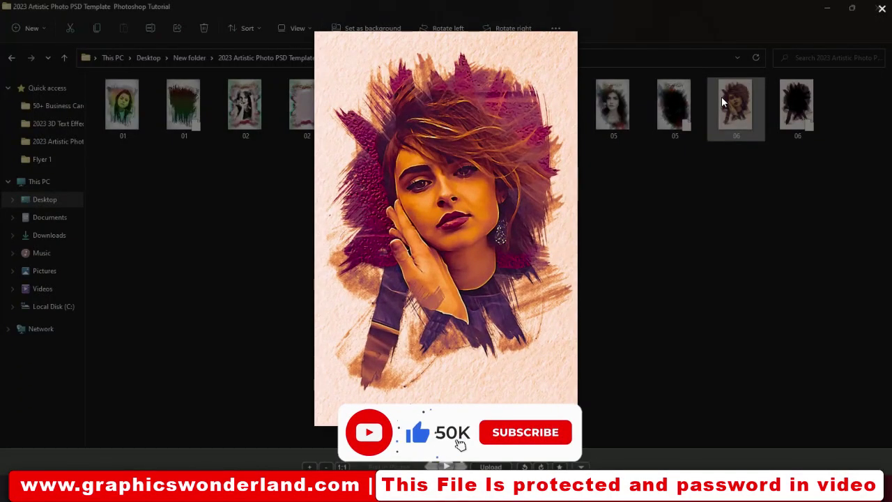
scroll(721, 96, up, 2)
scroll(721, 96, up, 2)
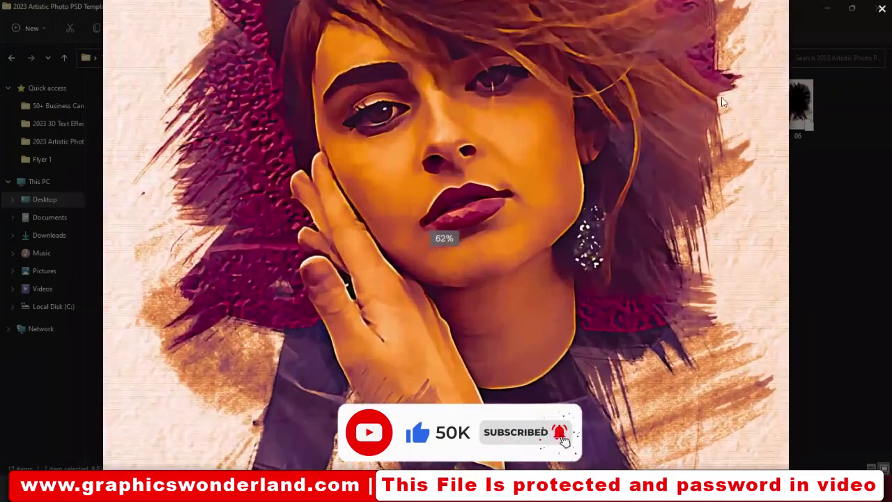
scroll(721, 96, up, 2)
scroll(721, 96, up, 2)
scroll(721, 96, down, 2)
scroll(721, 96, down, 2)
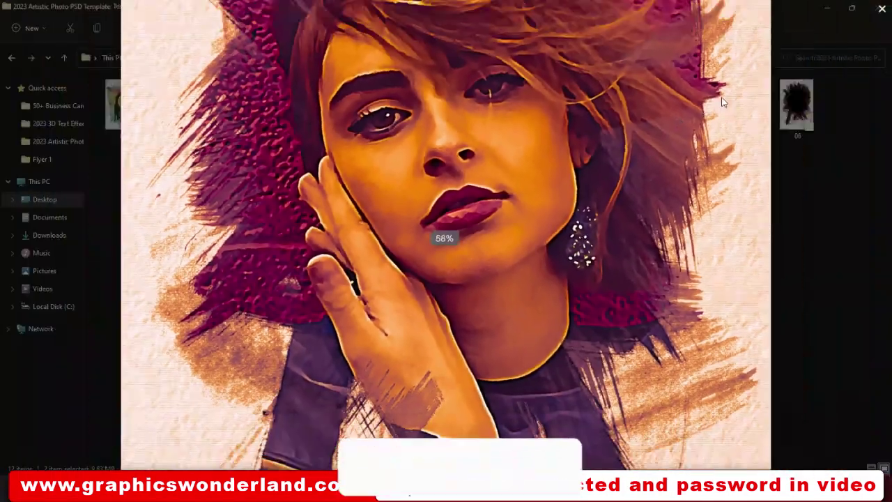
scroll(721, 96, down, 1)
scroll(721, 96, down, 2)
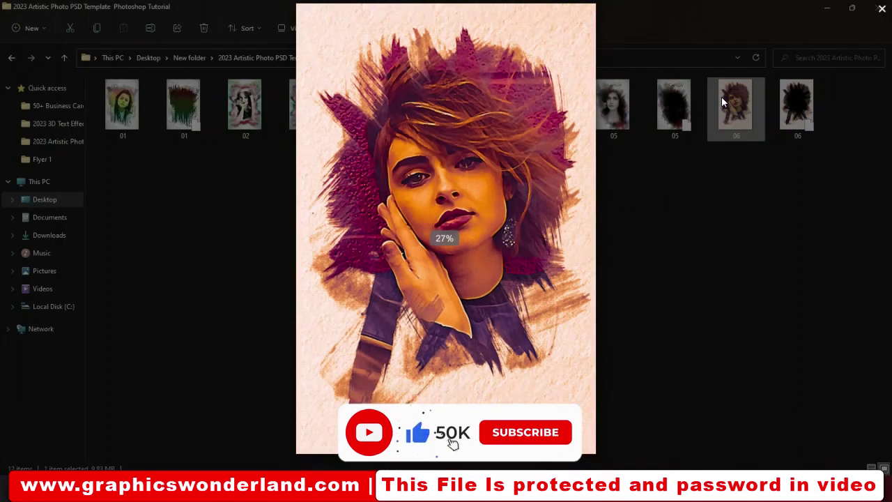
scroll(720, 96, down, 1)
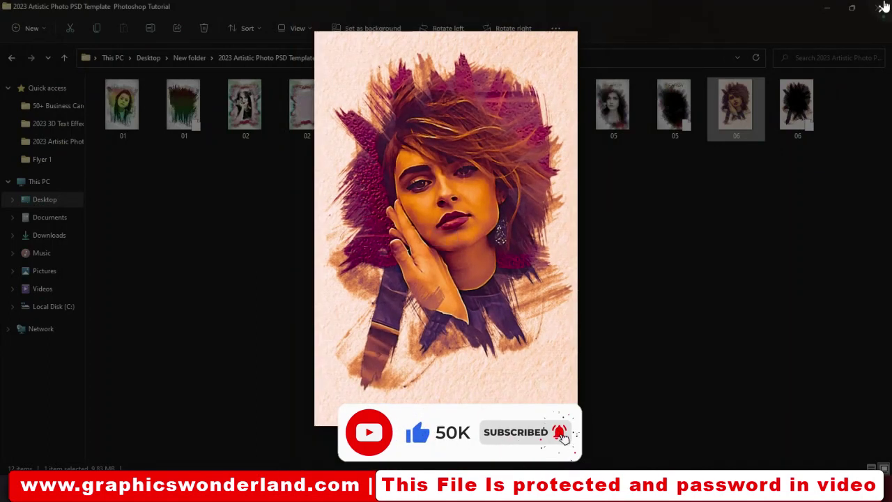
click(879, 7)
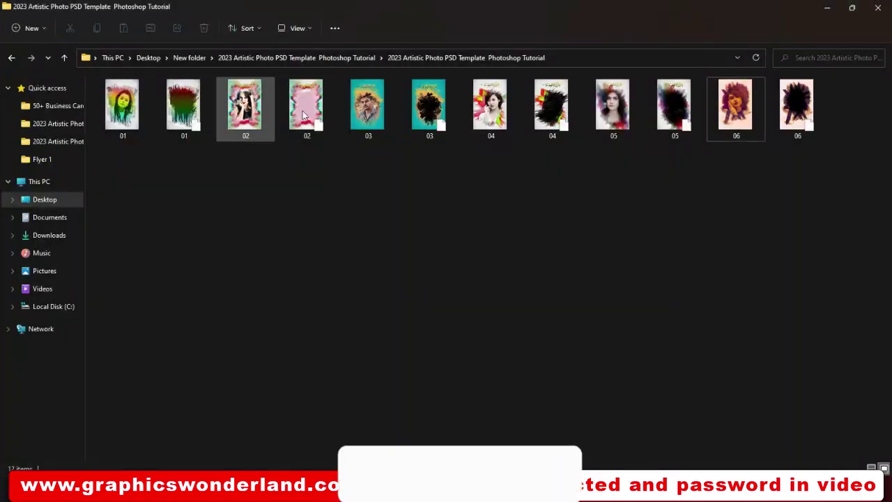
Step: View template 06 in Picasa, step back to 01, then exit the viewer
click(728, 123)
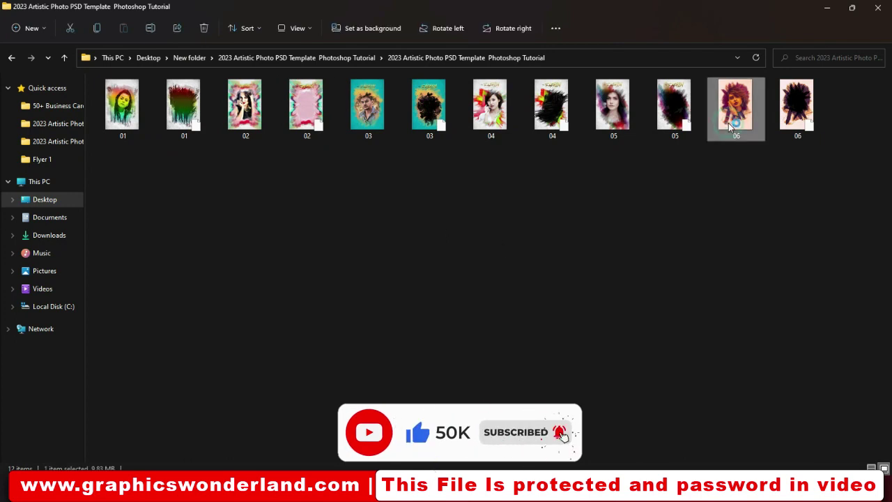
double_click(728, 122)
key(Left)
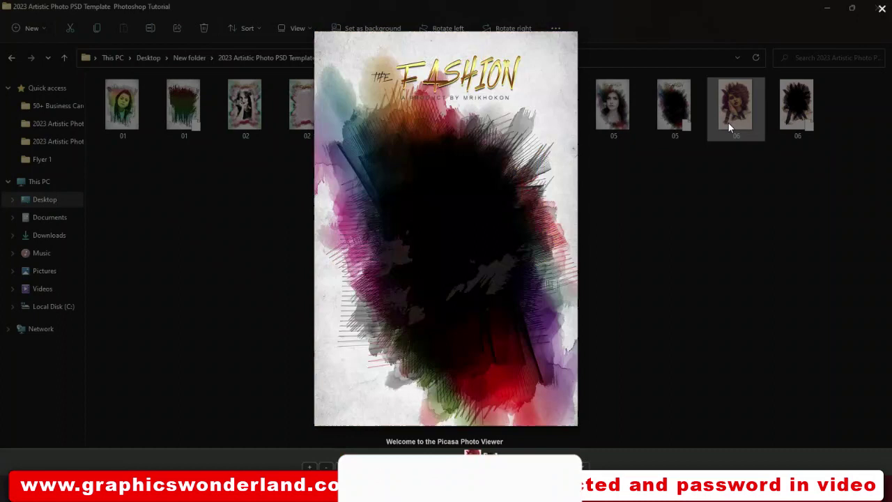
click(428, 459)
key(Left)
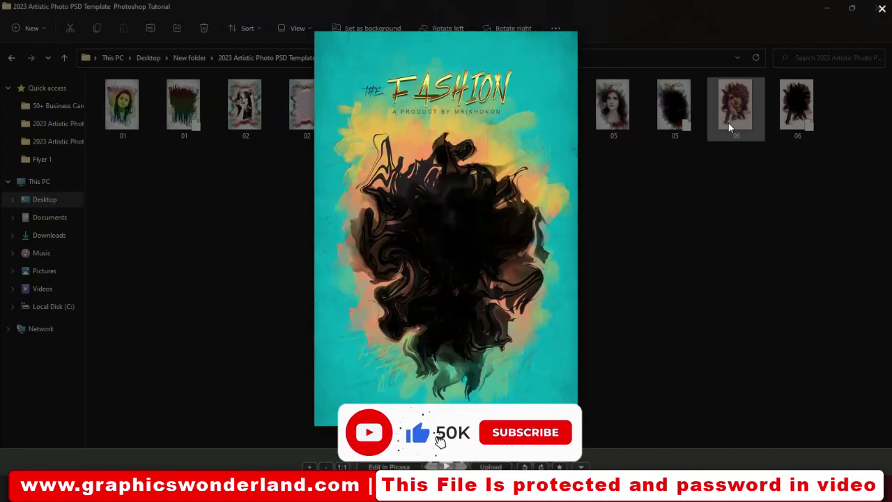
key(Left)
key(Left)
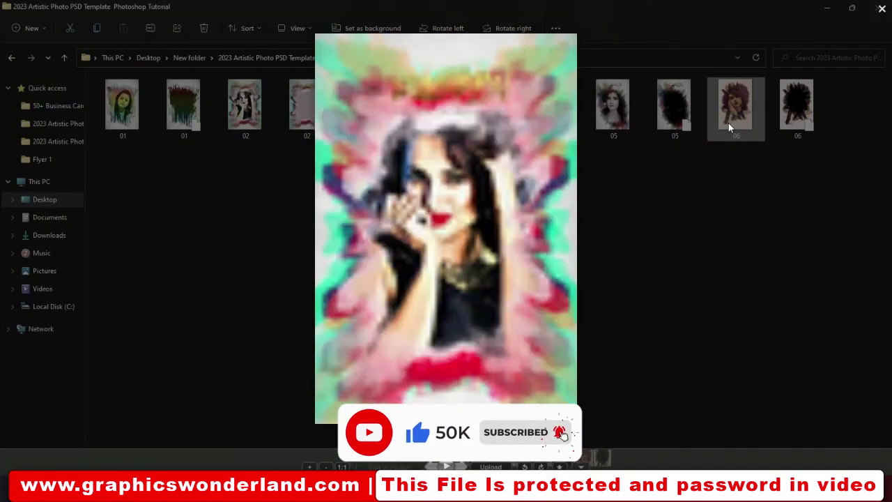
key(Left)
key(Left)
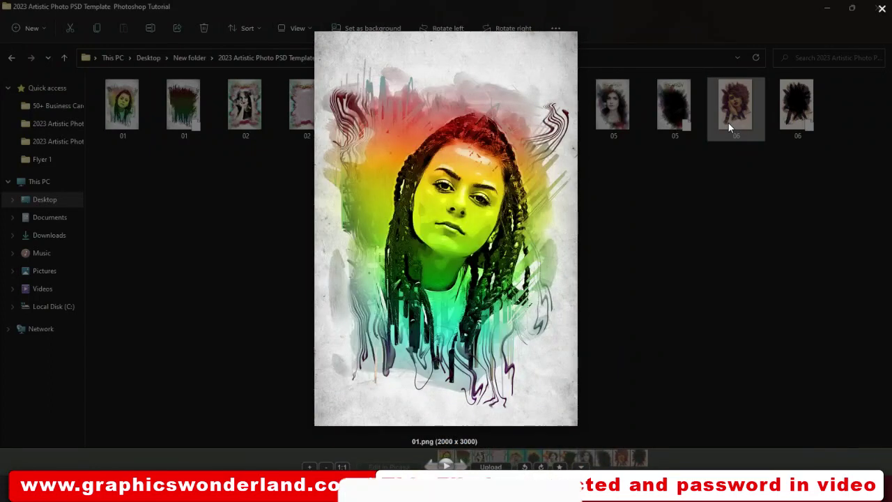
key(Escape)
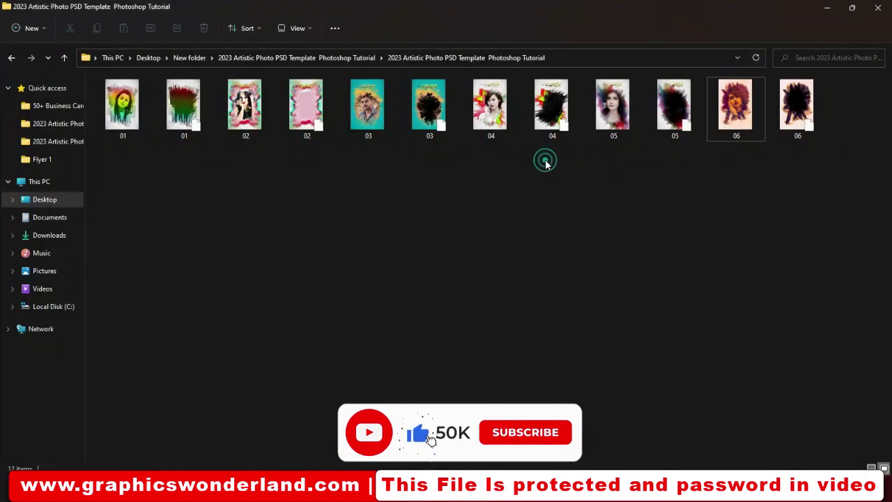
Step: Open 04.psd, the black brush-stroke FASHION template, in Photoshop
double_click(540, 127)
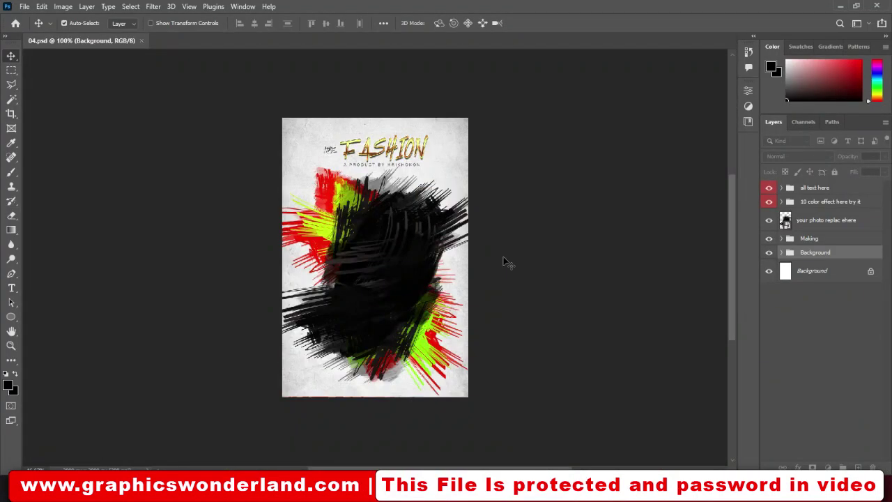
Step: Zoom the poster to 25% and select the 'your photo replac ehere' placeholder layer
key(ctrl+plus)
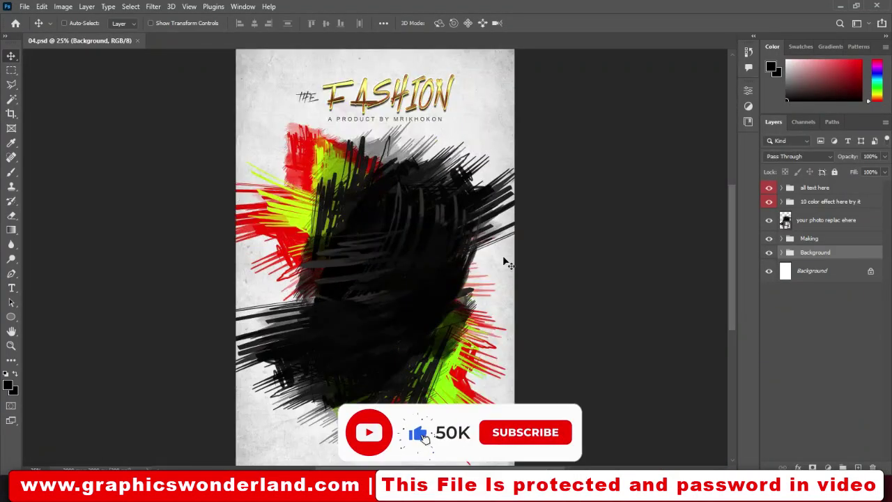
click(785, 223)
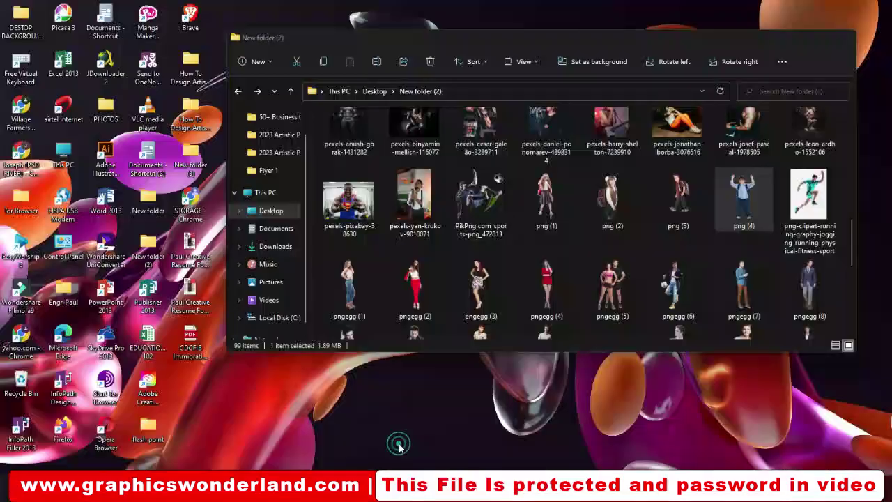
Step: Pick the pexels-harry-shelton-7239910 photo in New folder (2) and drag it toward Photoshop
click(398, 436)
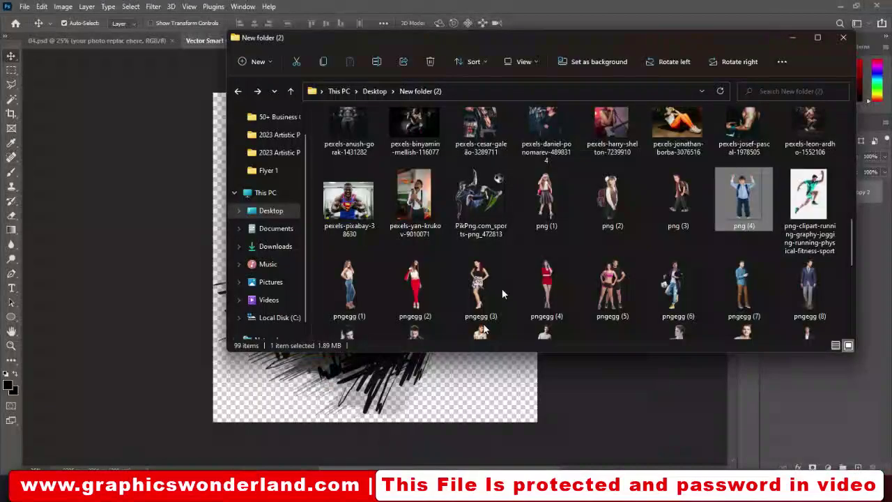
click(418, 201)
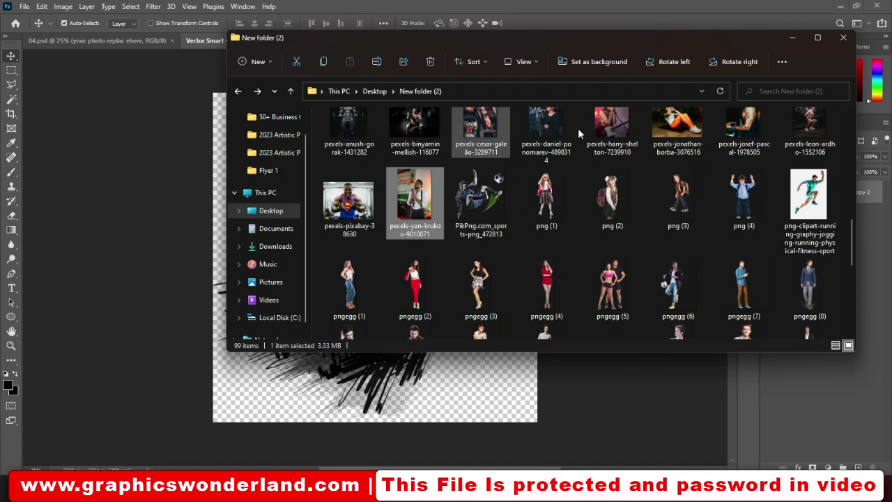
scroll(661, 126, up, 1)
click(722, 138)
mouse_move(616, 144)
mouse_down()
mouse_move(491, 202)
mouse_move(420, 390)
mouse_up()
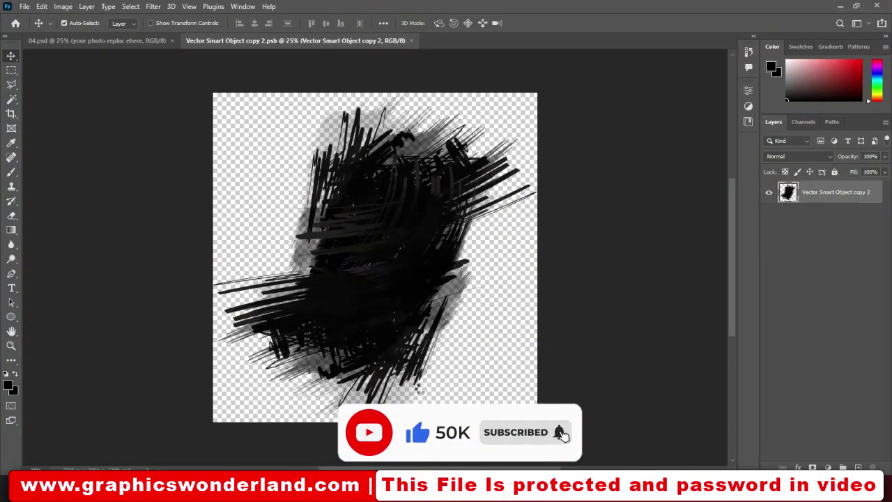
Step: Place the singer photo into the smart object, resize it to cover the canvas, and commit
drag(420, 390, 419, 386)
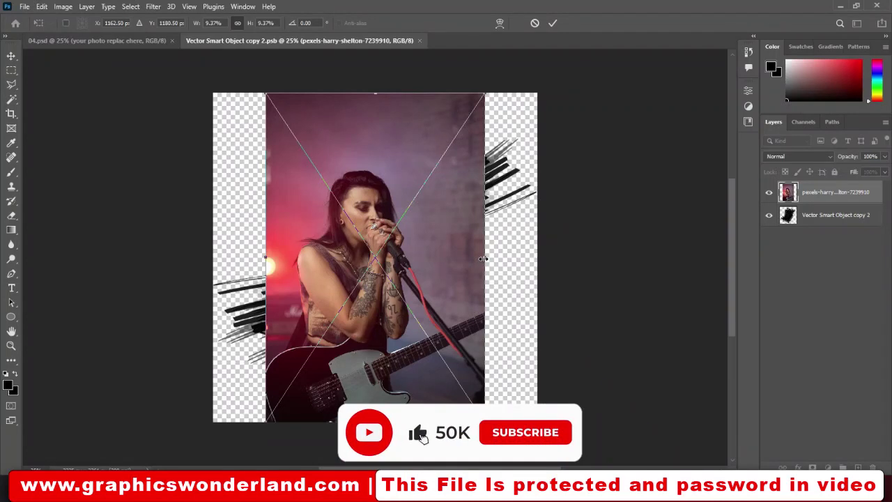
drag(484, 259, 536, 259)
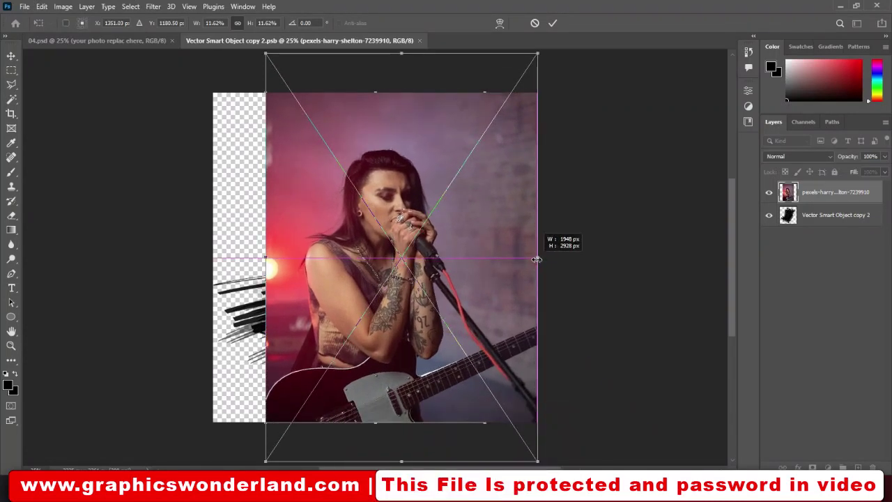
drag(264, 255, 213, 259)
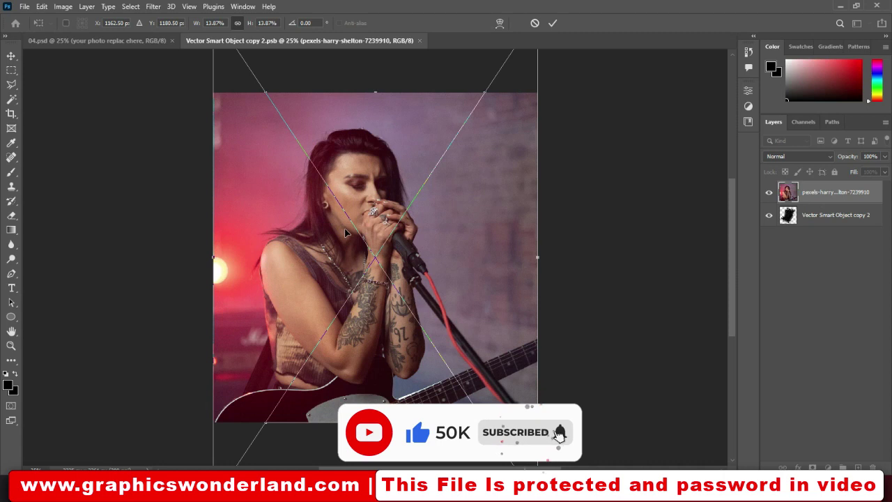
drag(348, 234, 355, 232)
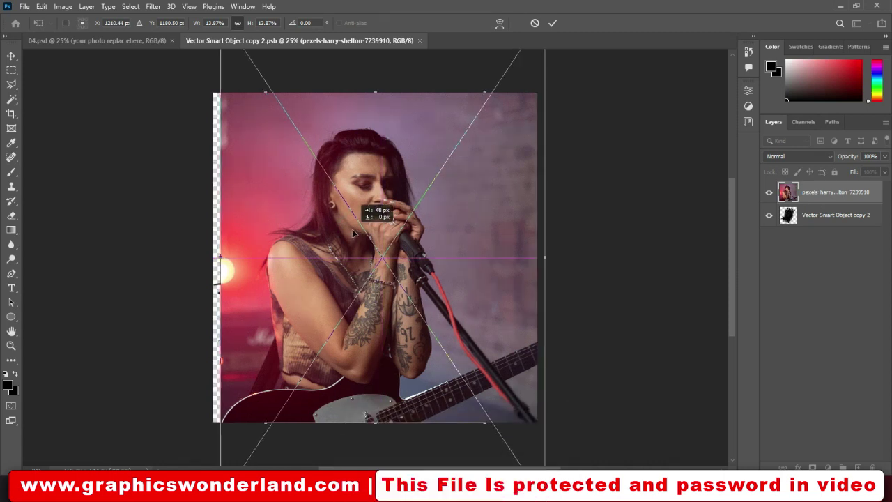
drag(220, 258, 204, 257)
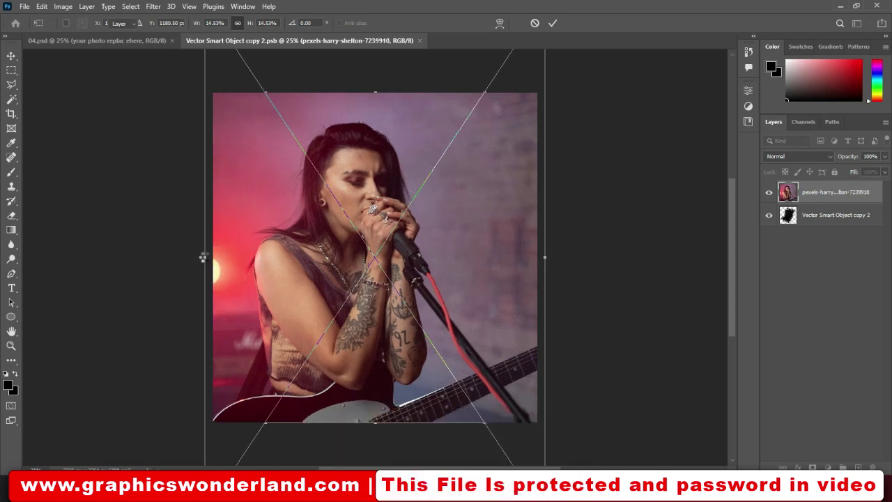
key(Return)
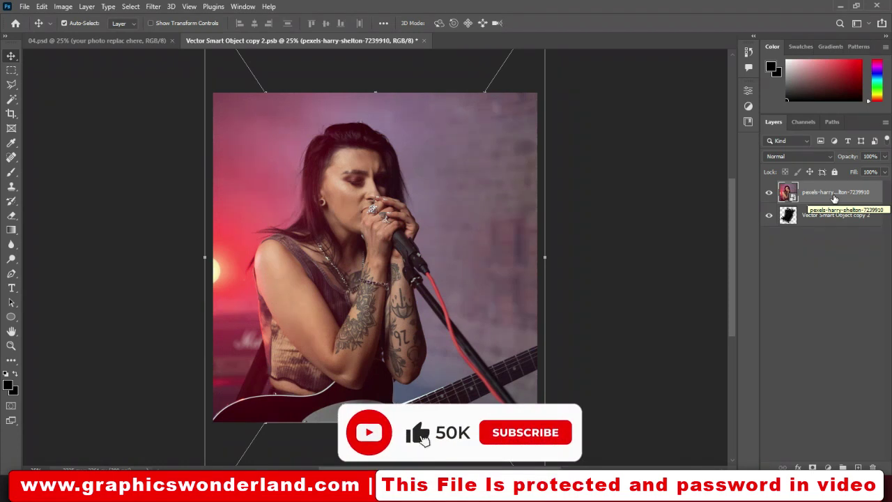
Step: Clip the singer photo to the brush-stroke layer below and nudge it slightly
right_click(834, 199)
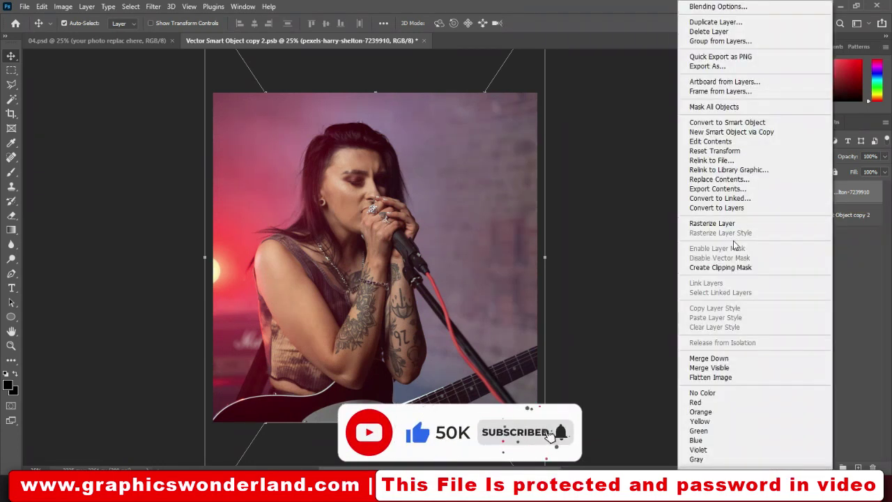
click(735, 268)
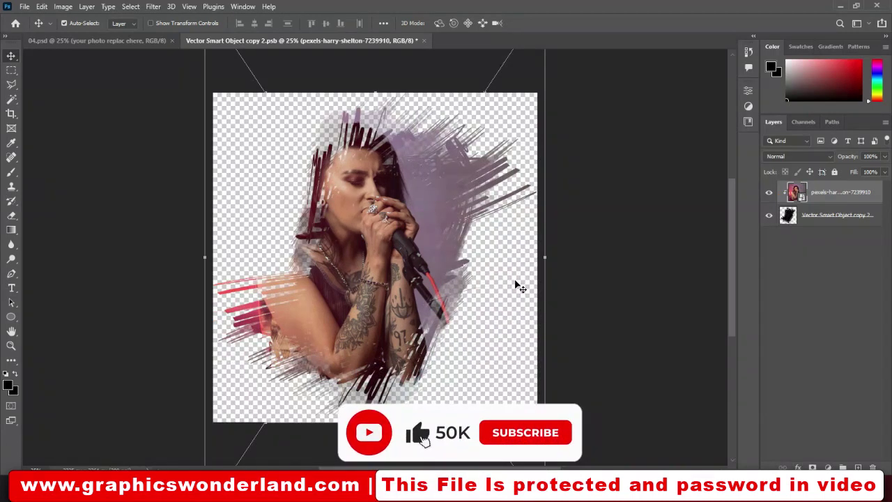
drag(519, 286, 517, 280)
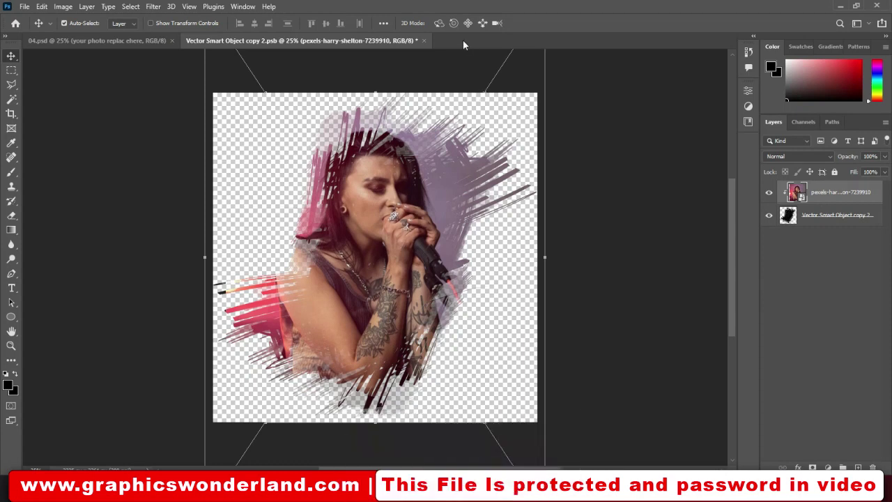
Step: Close Vector Smart Object copy 2.psb, saving changes so 04.psd updates
click(425, 39)
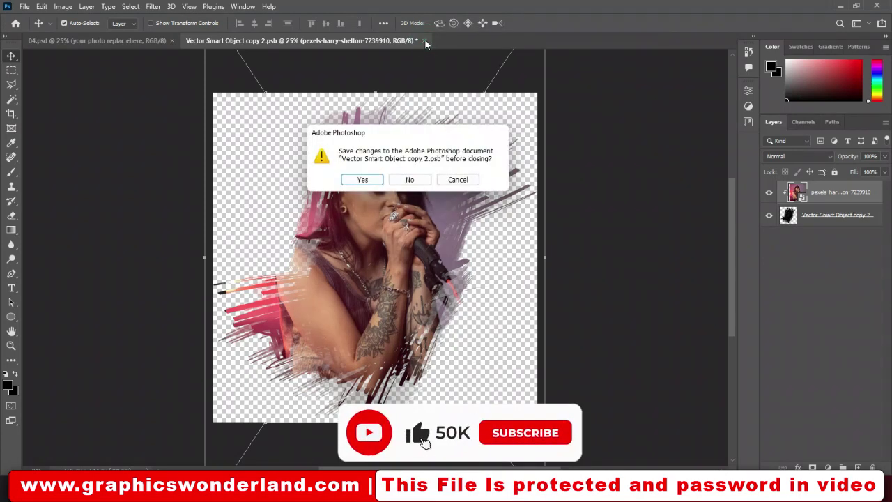
click(372, 180)
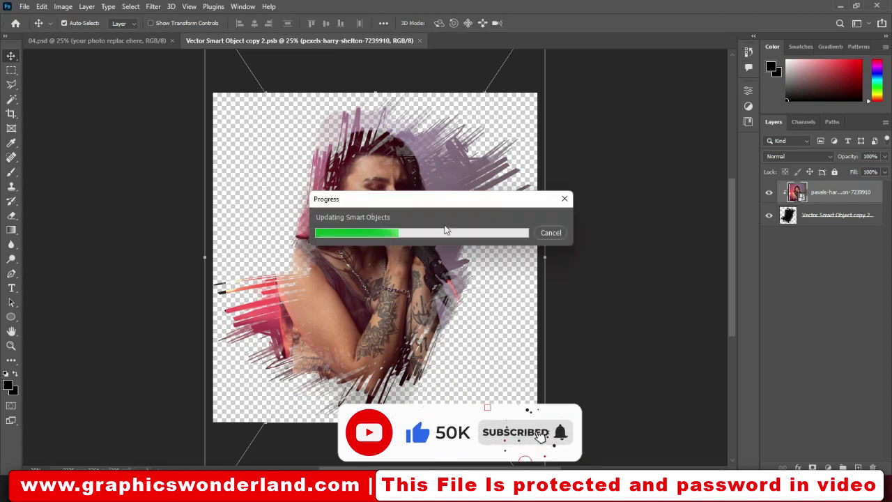
click(439, 199)
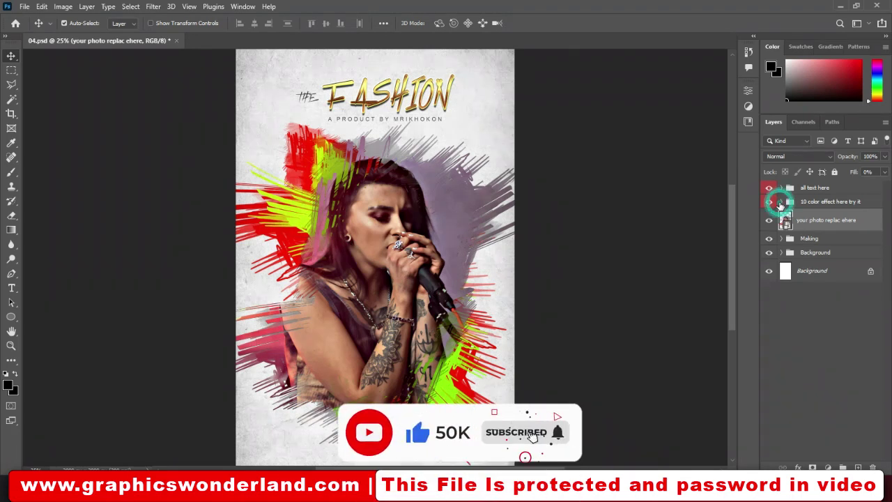
Step: Expand the '10 color effect here try it' group and preview color styles 14 and 13
click(781, 201)
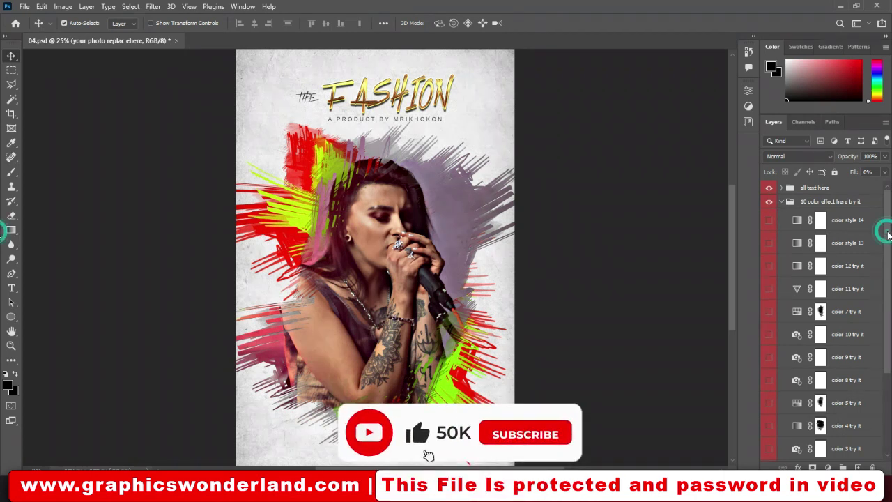
scroll(884, 230, down, 2)
scroll(822, 314, down, 3)
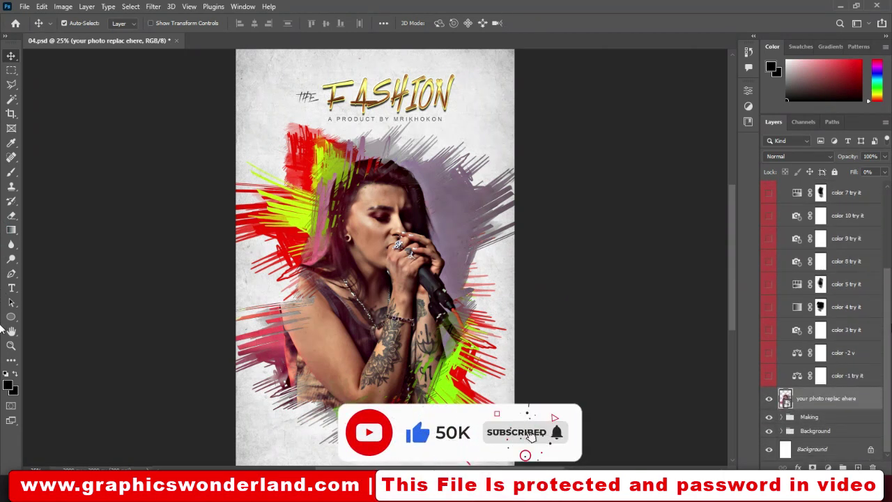
scroll(880, 236, up, 2)
scroll(879, 235, up, 2)
scroll(879, 236, up, 1)
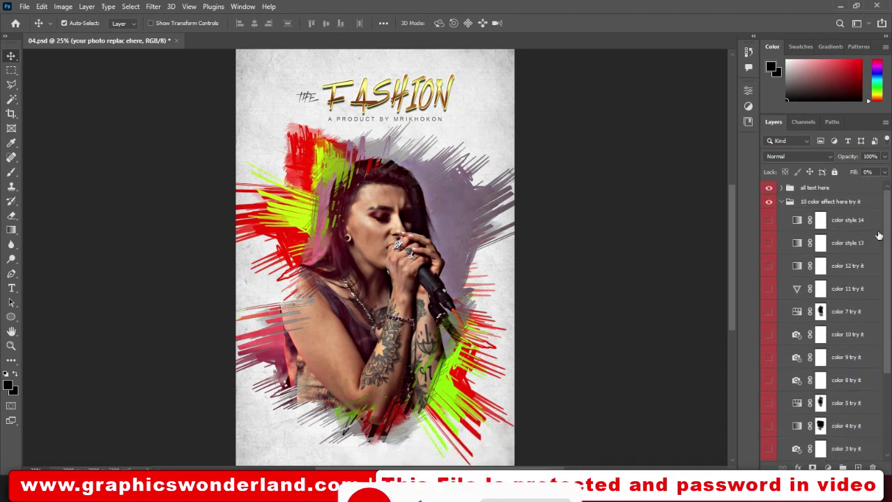
click(768, 221)
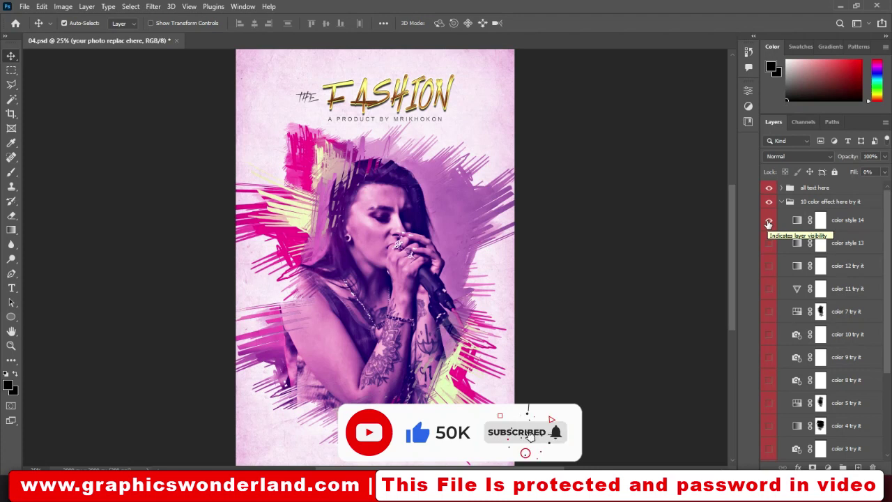
click(768, 222)
click(768, 243)
click(768, 244)
Step: Preview the color 12, 11, 7 and 10 effects in turn, and switch color 9 off
click(769, 266)
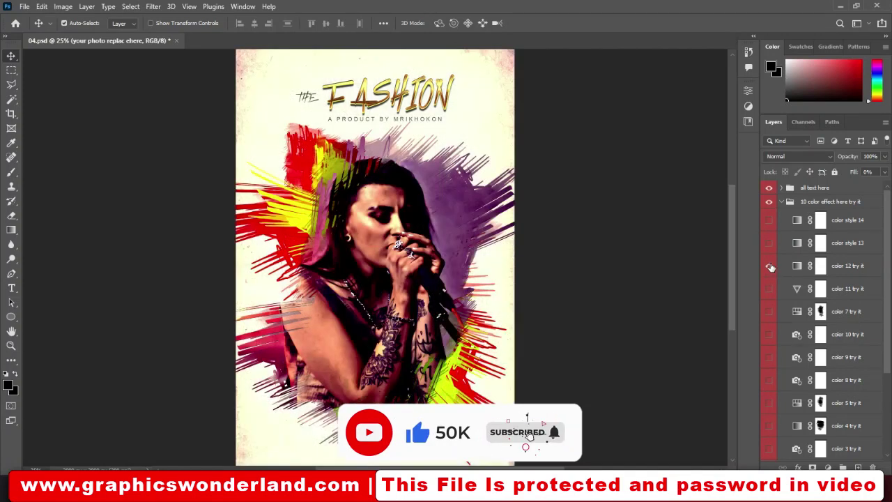
click(769, 265)
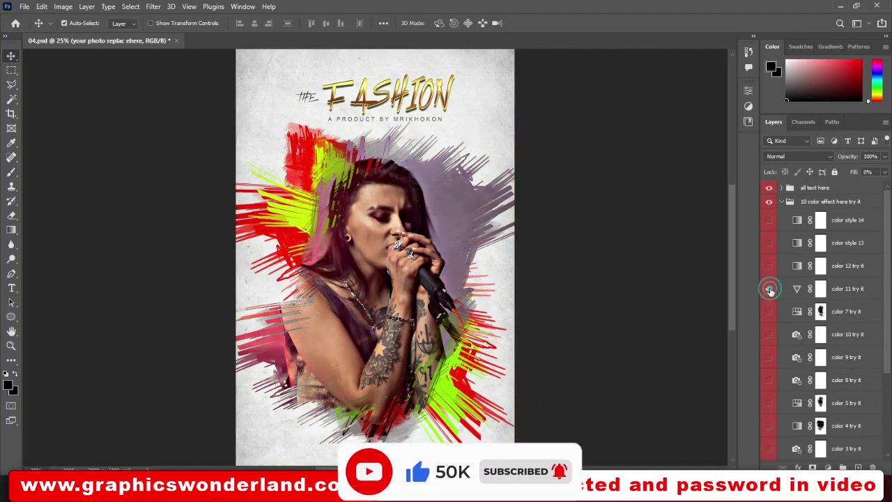
click(769, 288)
click(769, 288)
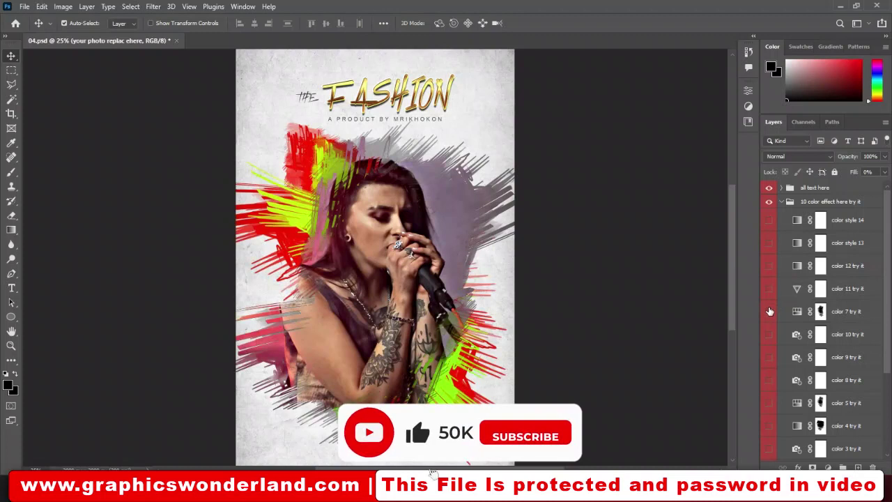
click(769, 311)
click(769, 311)
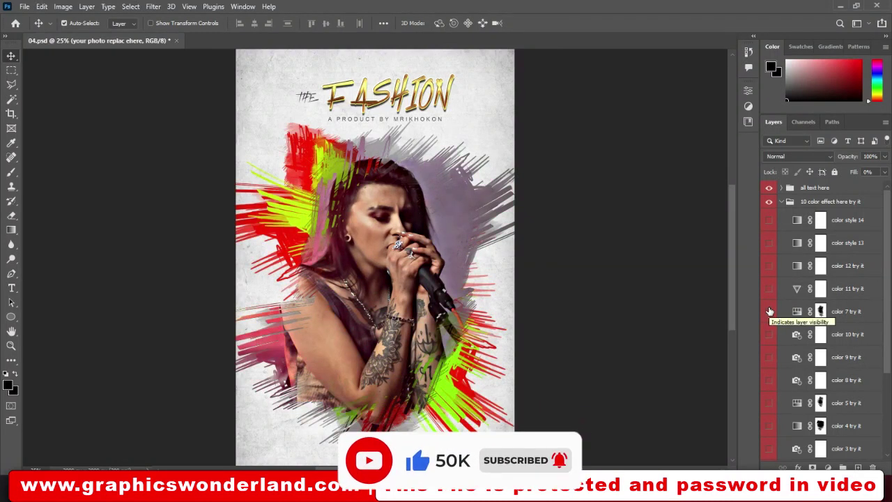
click(769, 334)
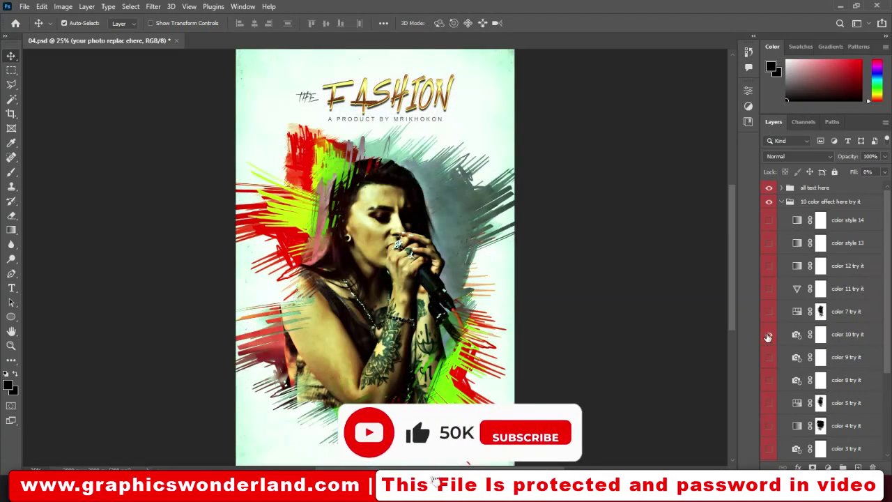
click(768, 334)
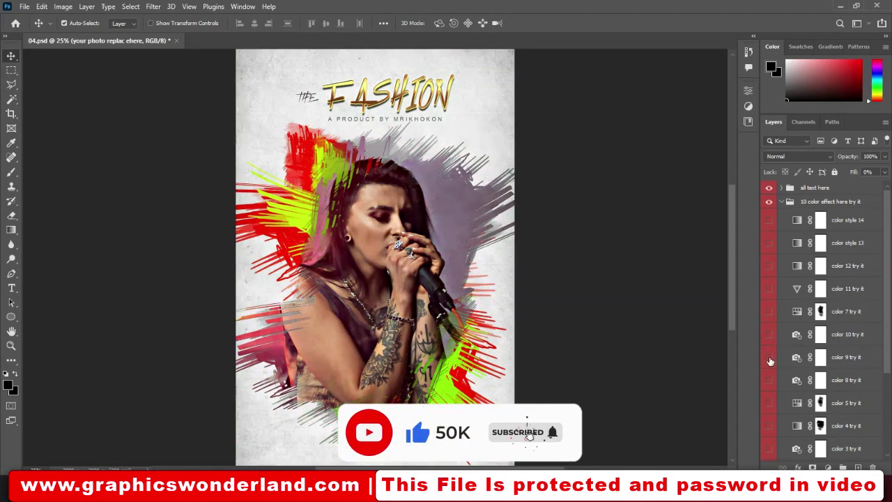
click(769, 358)
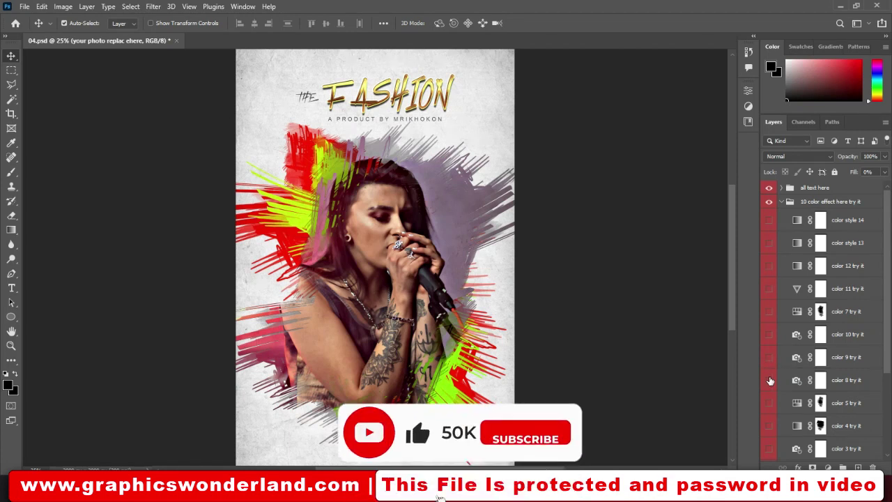
Step: Preview and hide the blue color 8, color 5, pink color 4 and color 3 effects
click(769, 379)
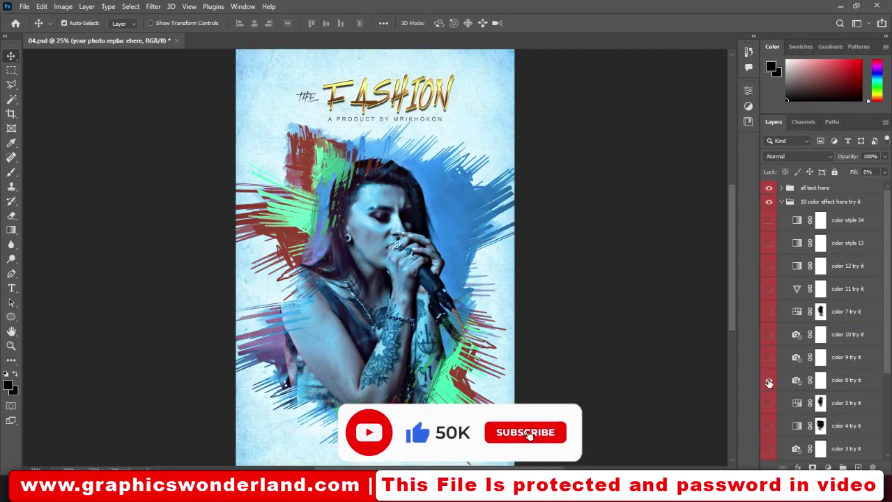
click(769, 380)
click(769, 402)
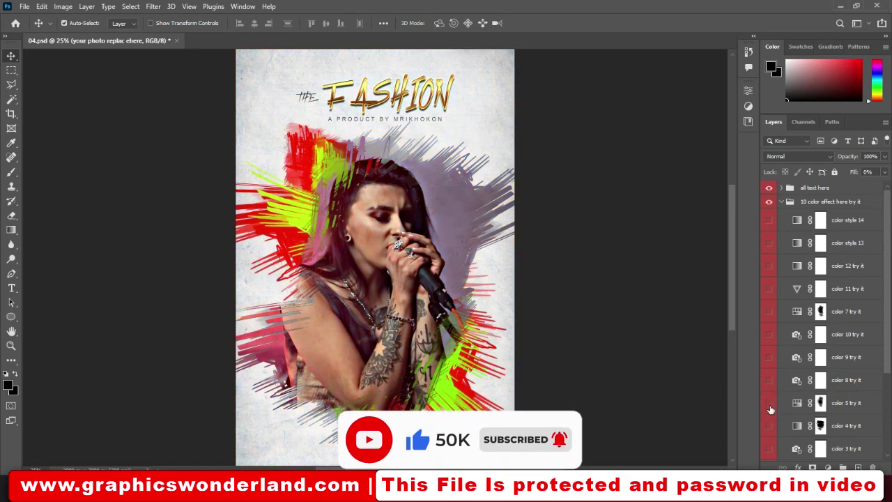
click(770, 409)
click(769, 410)
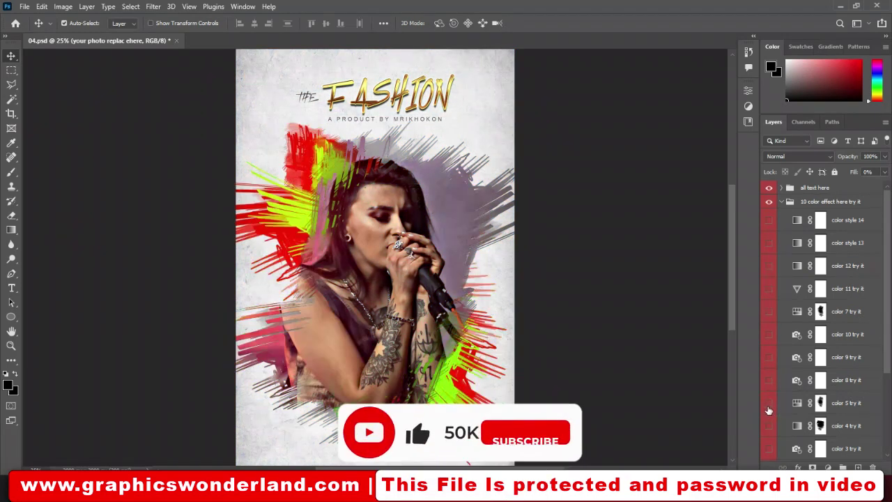
click(768, 425)
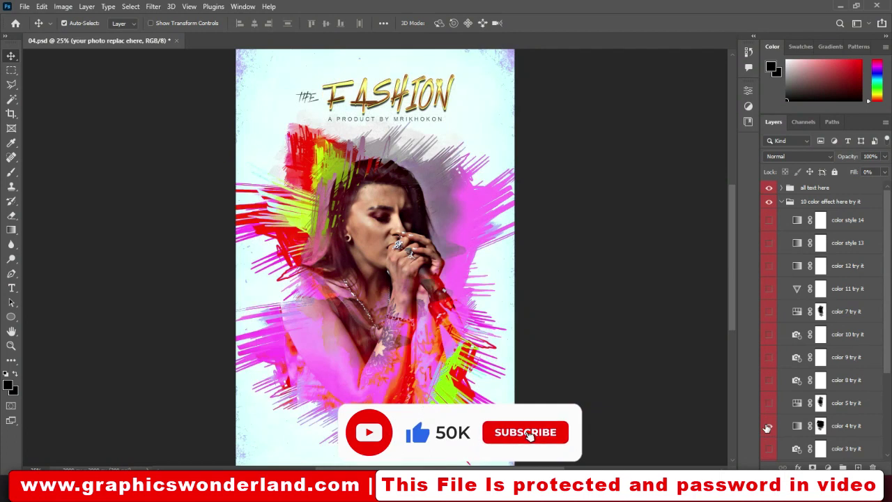
click(767, 426)
click(769, 448)
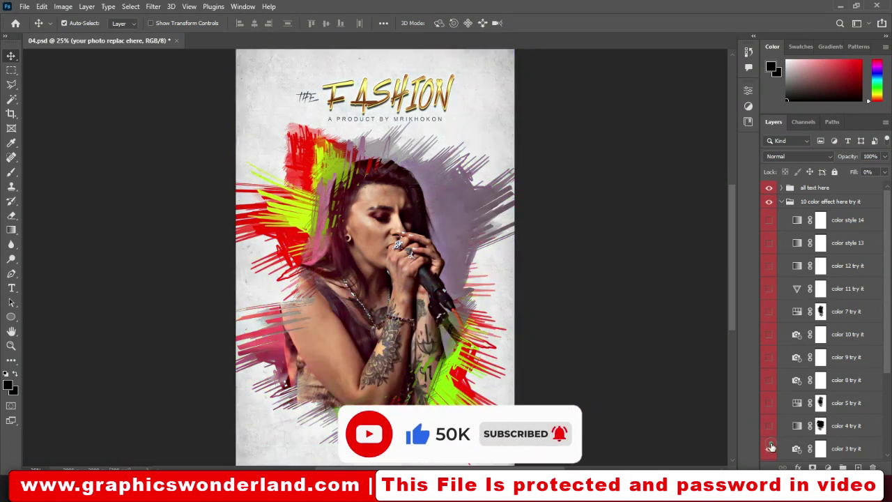
click(769, 448)
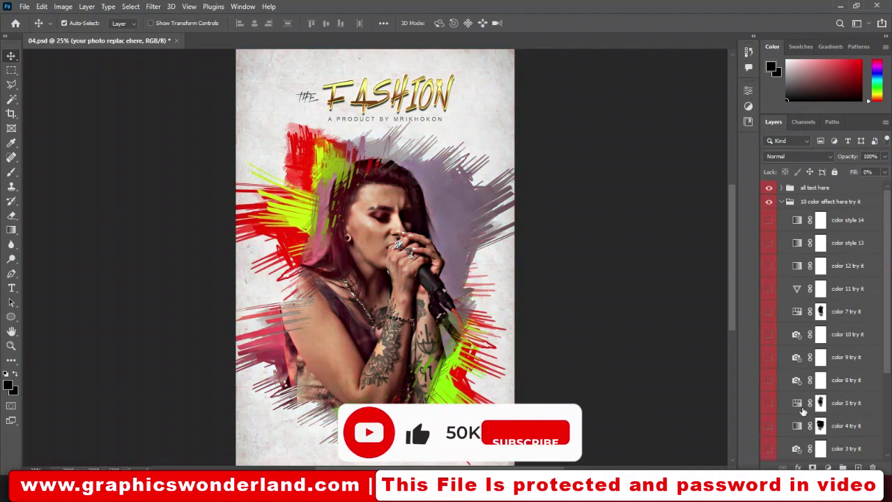
Step: Turn on color -1 and -2, preview colors 3 and 4, and return the Layers panel to the top
drag(888, 339, 888, 406)
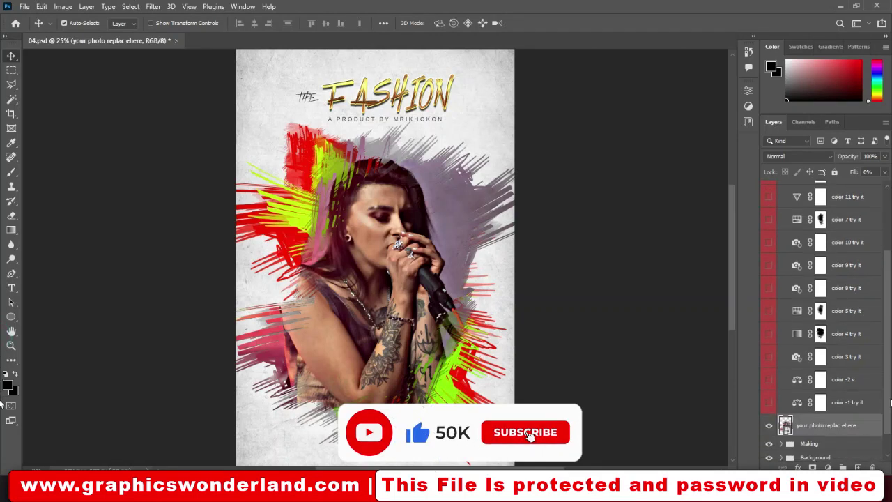
click(768, 397)
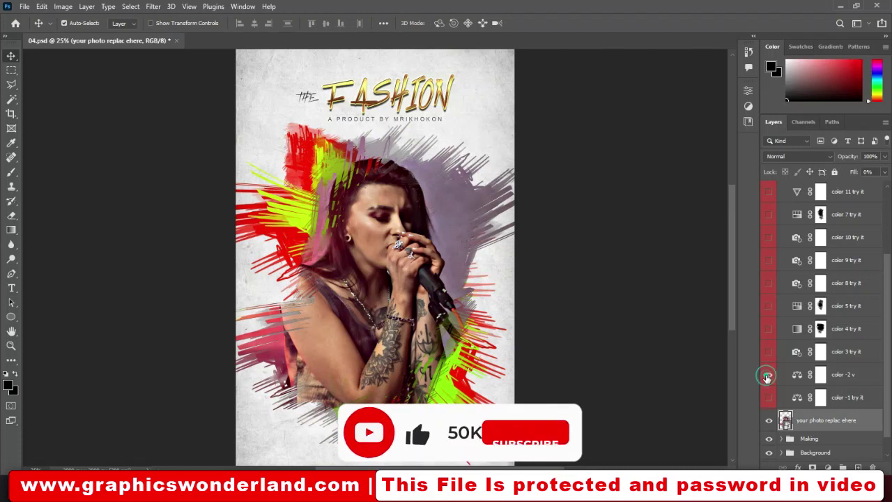
click(766, 375)
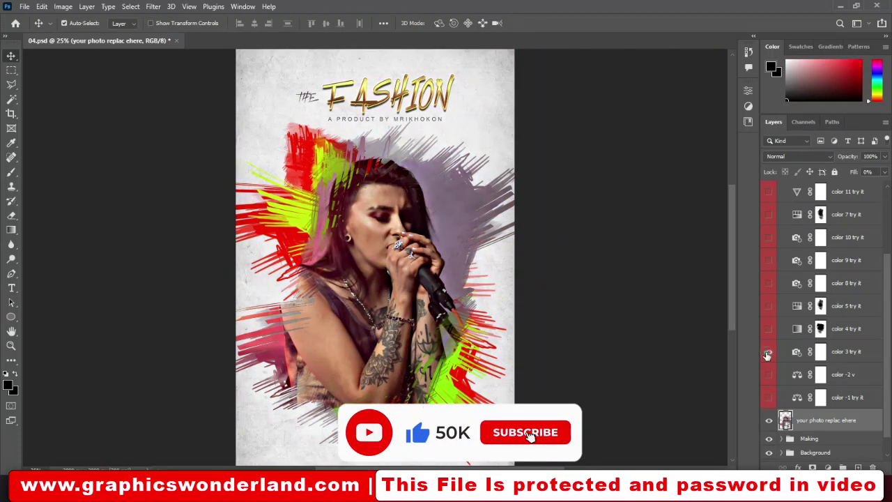
click(767, 352)
click(767, 353)
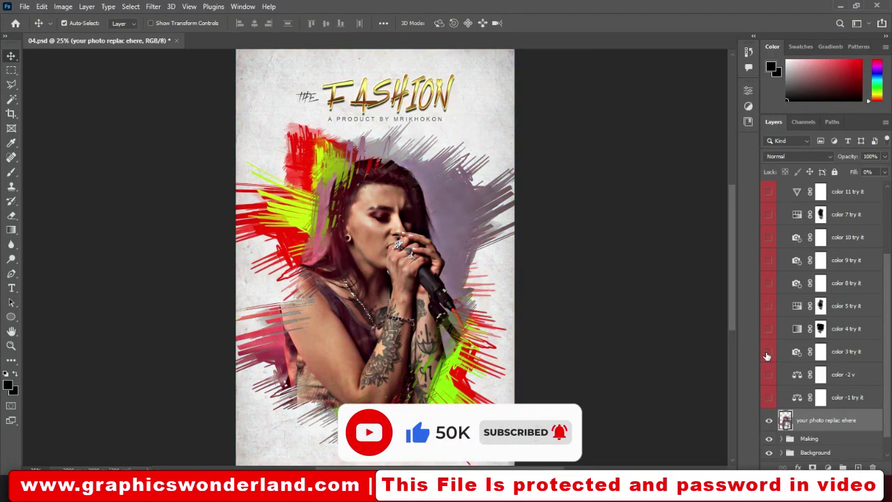
click(766, 328)
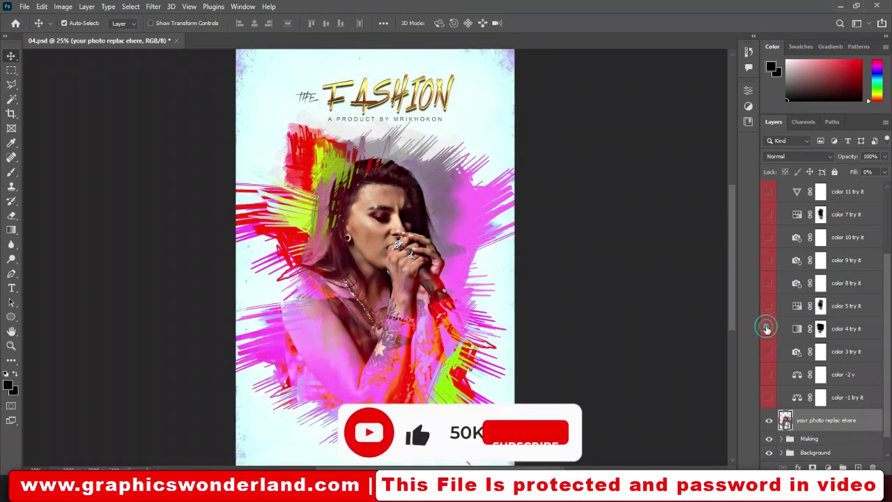
click(766, 329)
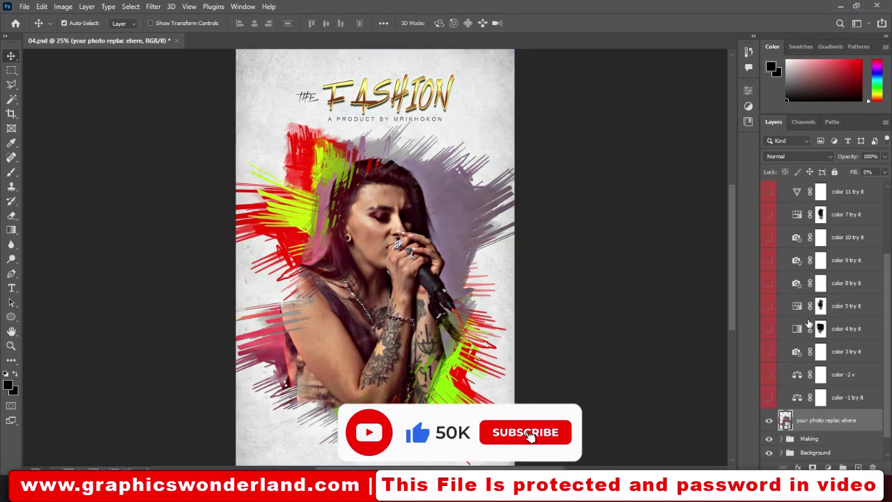
scroll(884, 390, down, 1)
scroll(885, 404, down, 1)
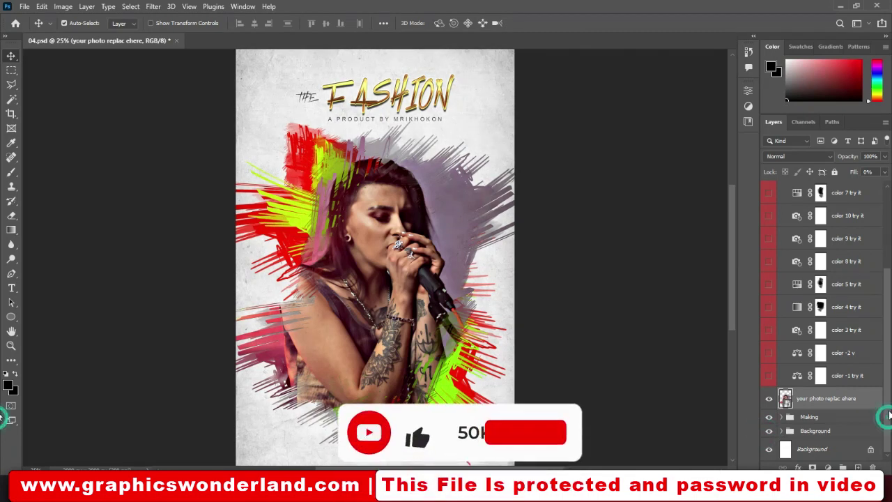
scroll(888, 416, up, 5)
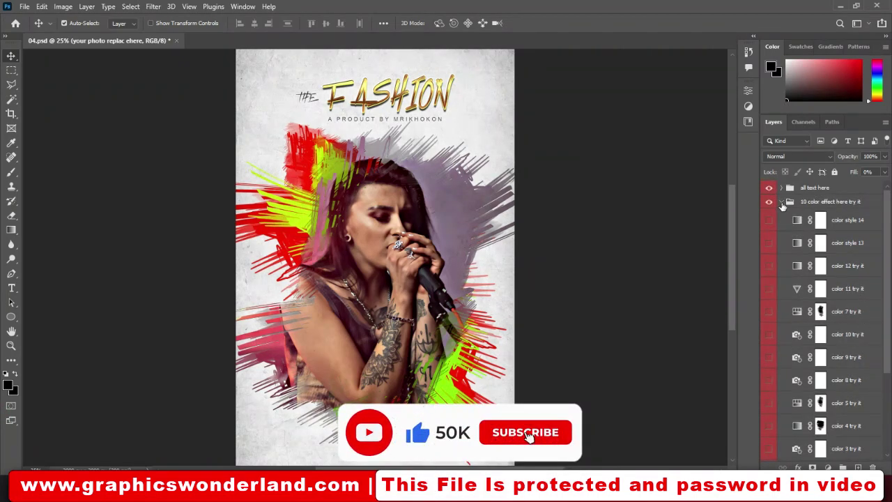
Step: Collapse the color effect and Making groups, select the Background group, and toggle the title text's visibility
click(782, 202)
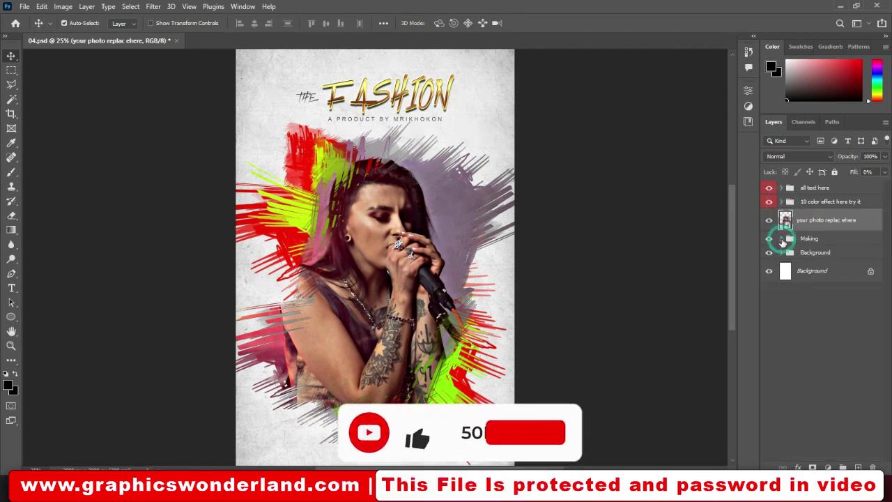
click(782, 238)
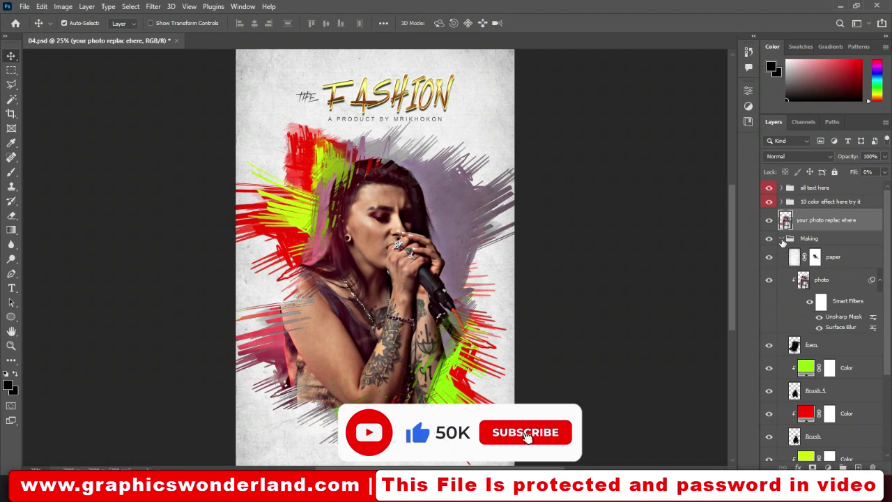
click(781, 239)
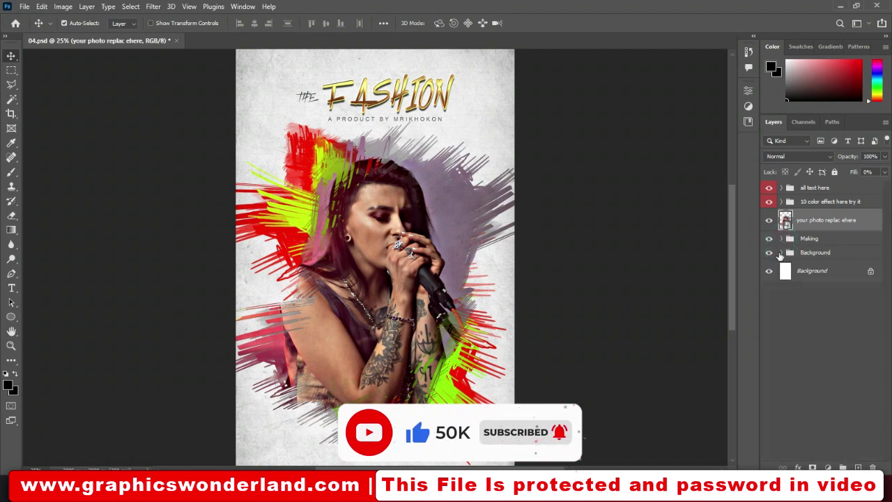
click(780, 253)
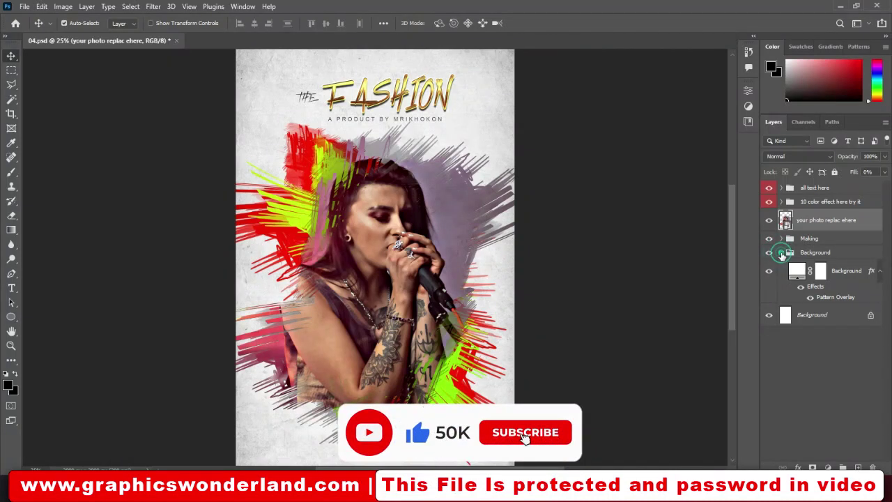
click(782, 252)
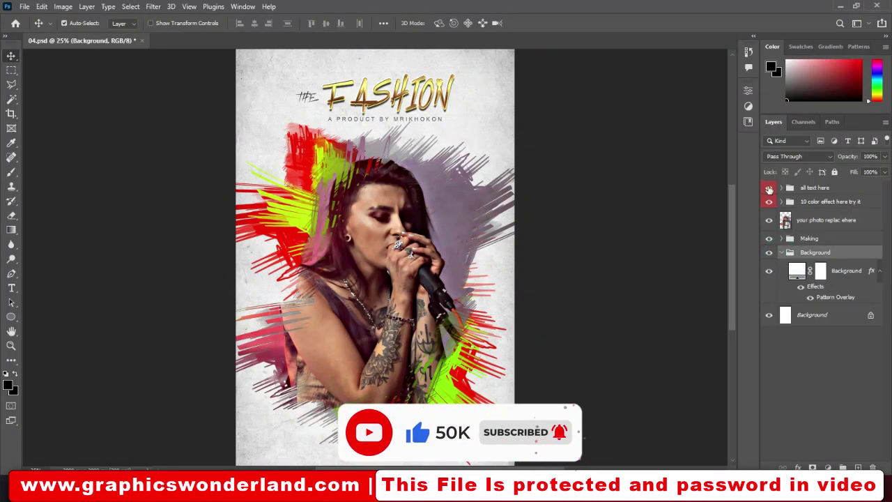
click(768, 188)
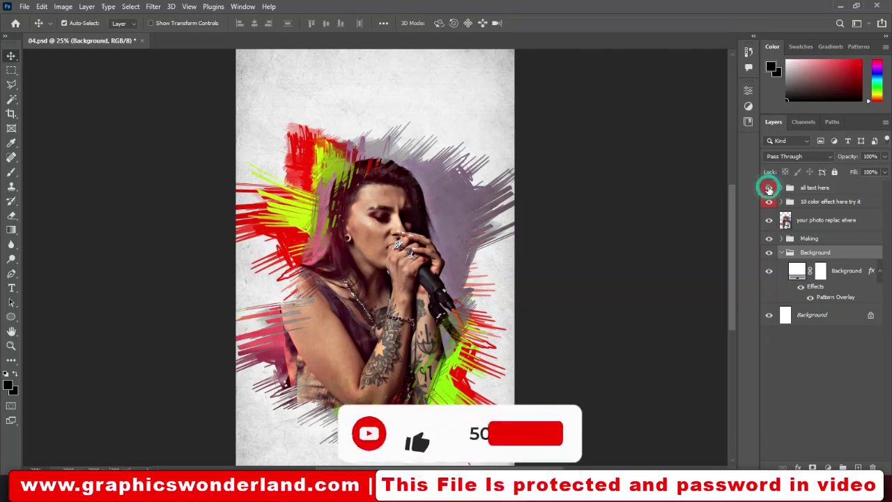
click(768, 188)
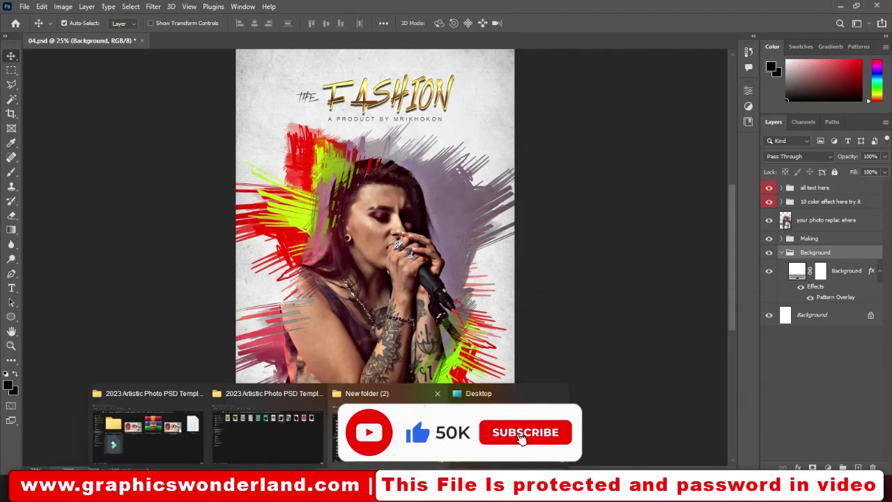
Step: Open the 02 PSD poster template from the template folder in Photoshop
click(299, 430)
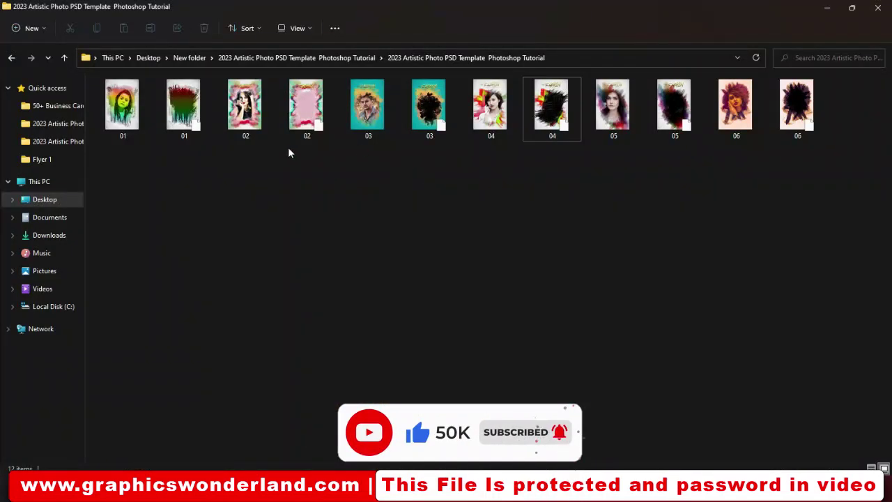
click(311, 123)
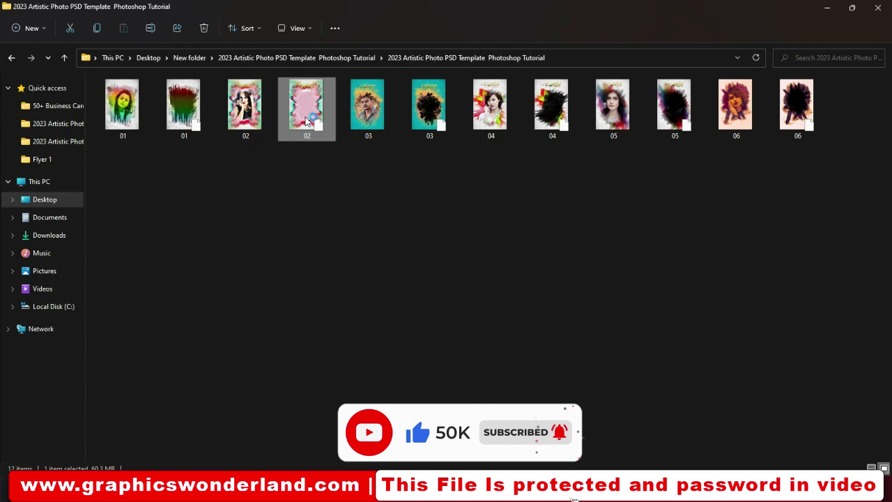
double_click(306, 120)
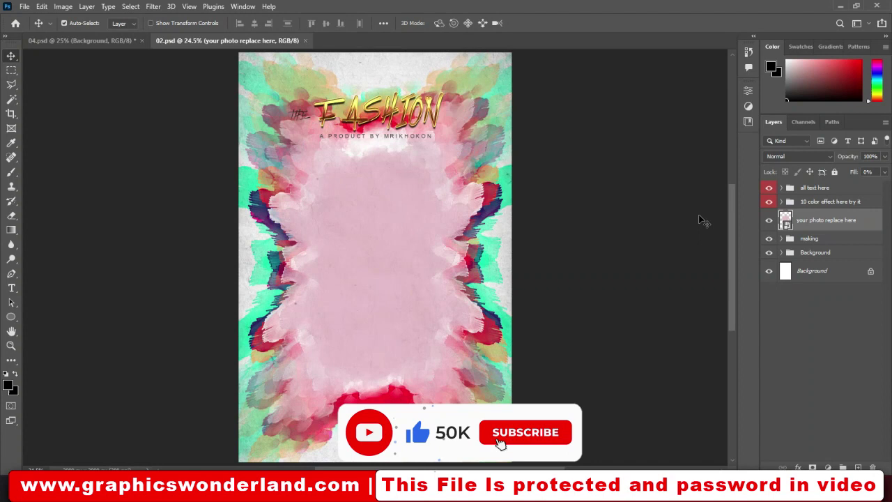
Step: Place the male singer photo in the placeholder smart object, enlarged to fill the canvas
double_click(786, 220)
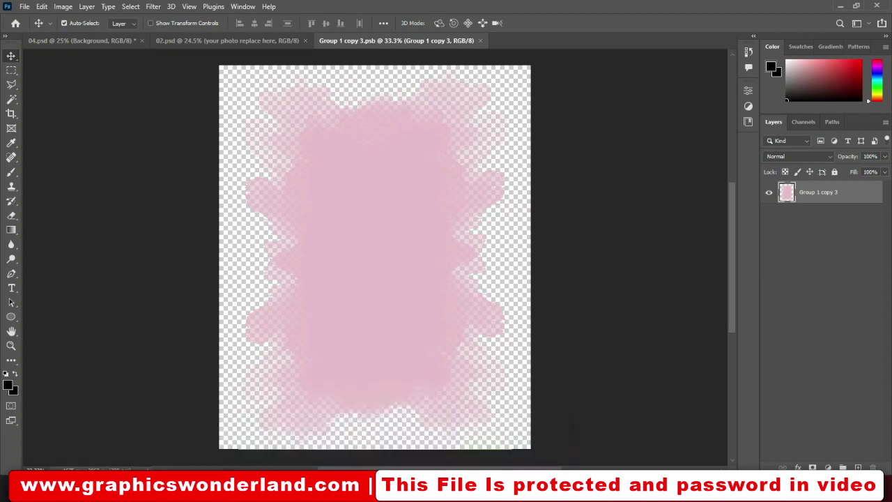
click(390, 428)
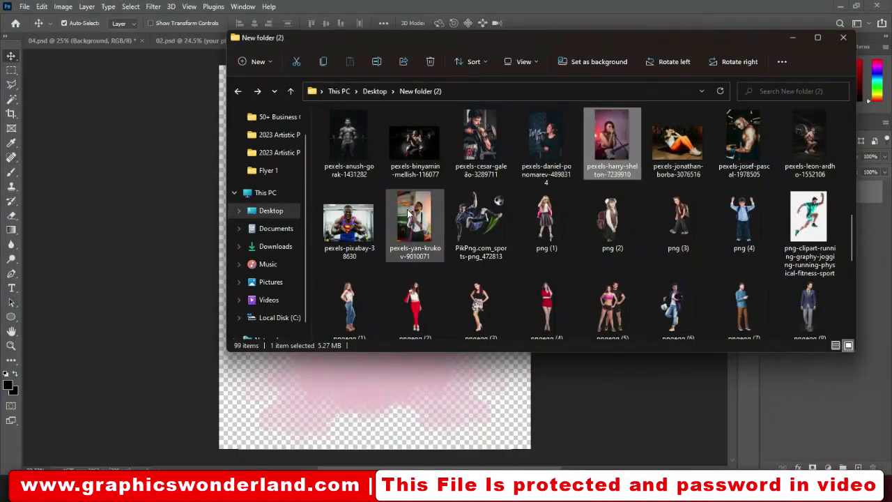
click(408, 214)
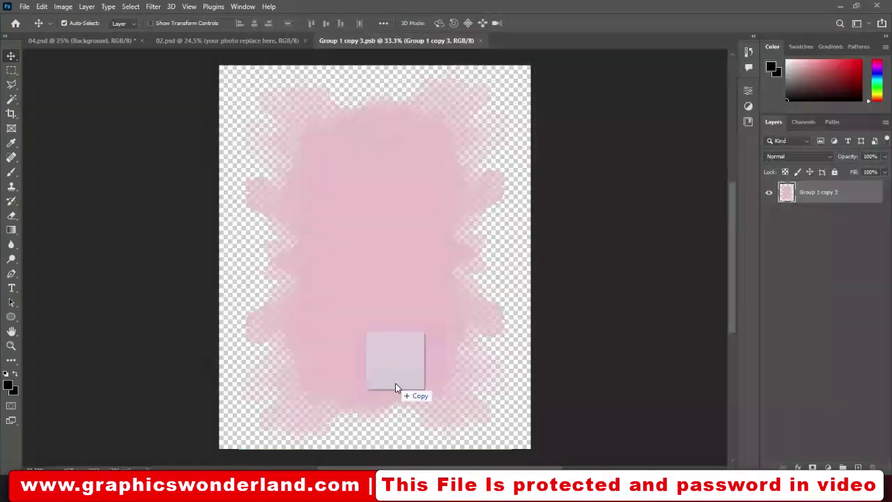
drag(409, 214, 395, 383)
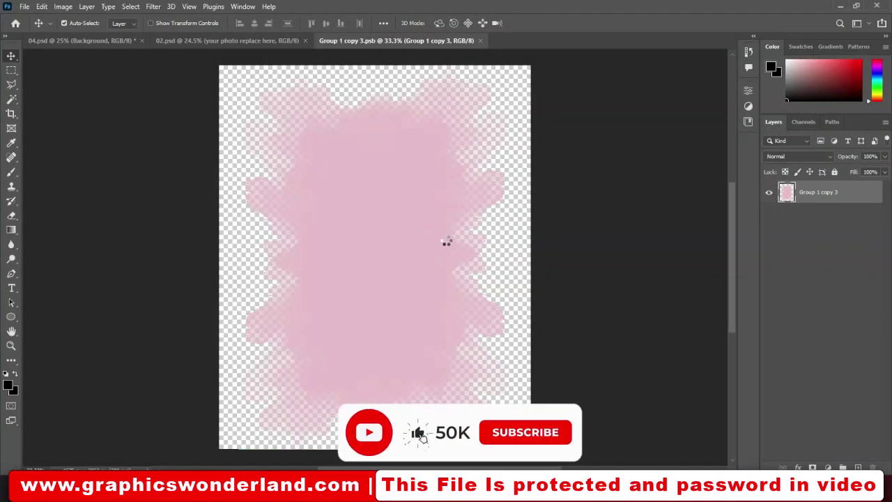
mouse_move(434, 235)
mouse_down()
mouse_move(491, 250)
mouse_move(474, 236)
mouse_up()
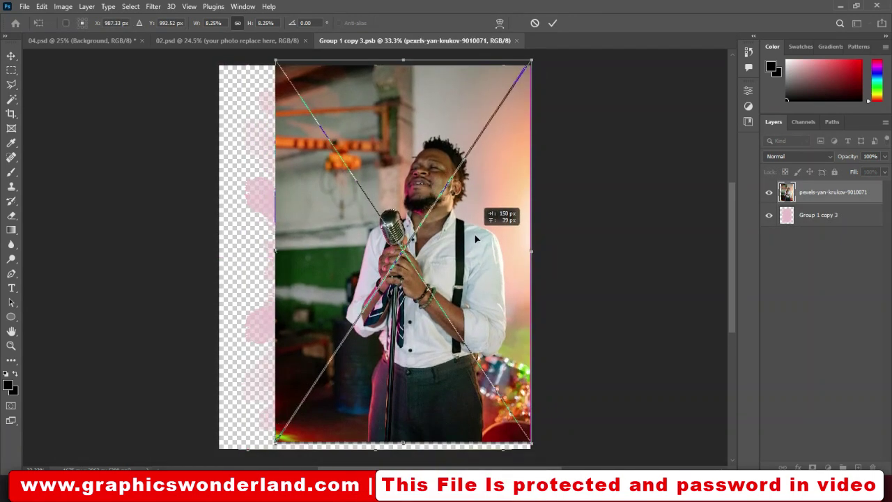
drag(477, 241, 475, 239)
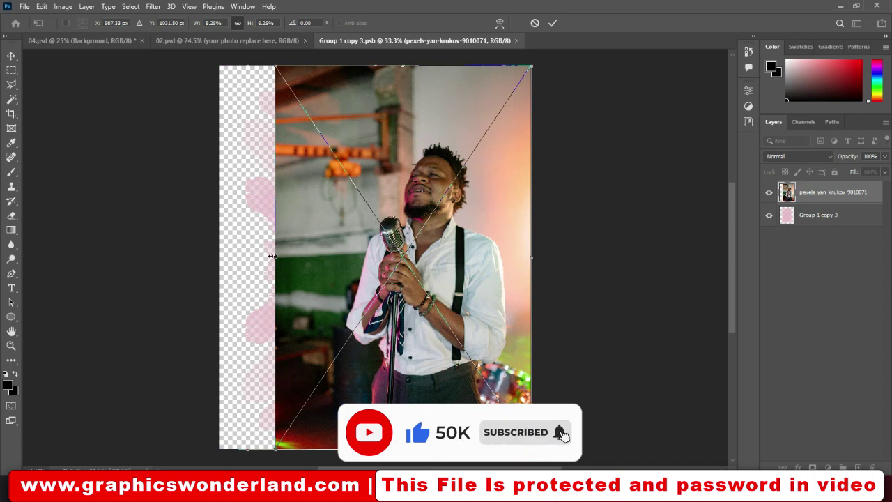
drag(272, 256, 217, 260)
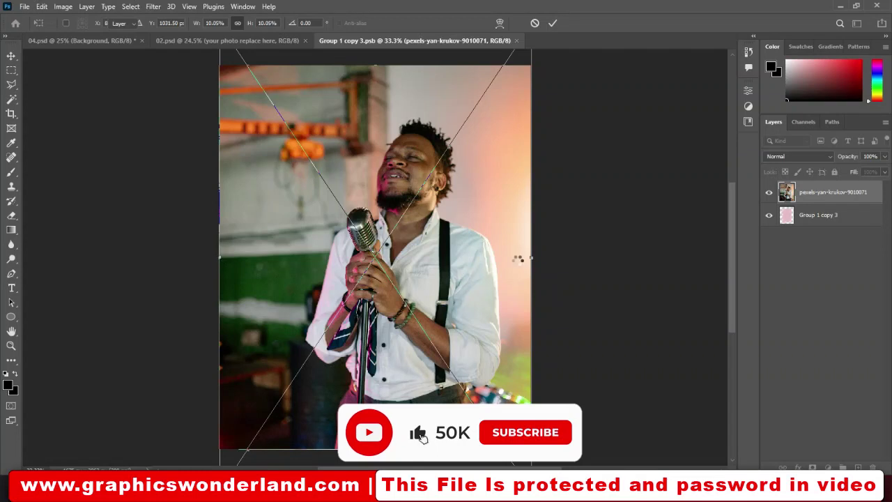
key(Return)
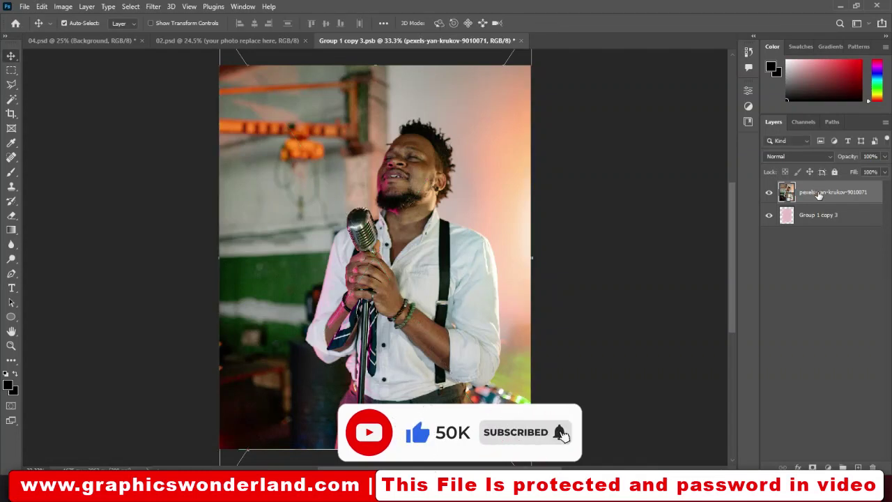
Step: Clip the singer photo to the pink painted shape, then save and close the smart object
right_click(818, 195)
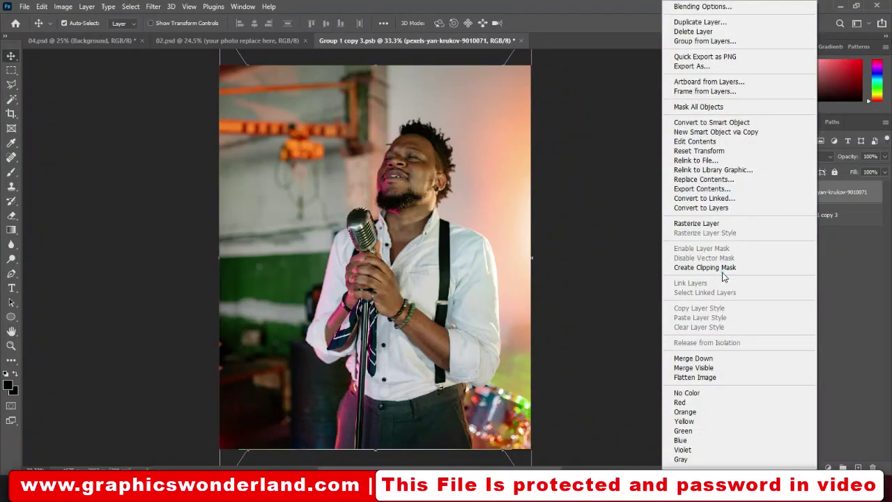
click(721, 270)
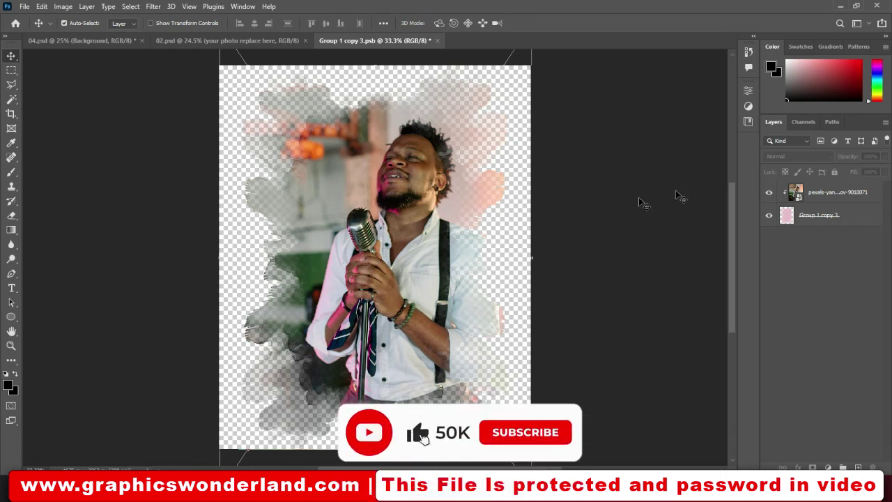
click(438, 40)
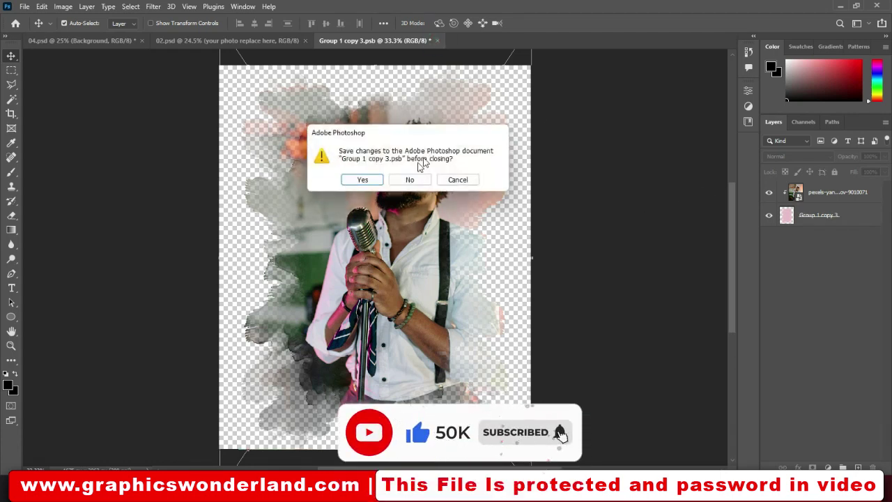
click(362, 180)
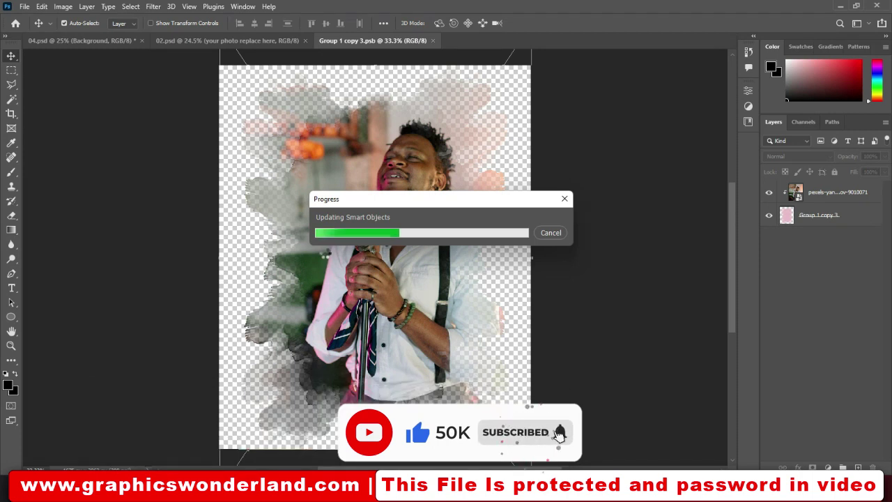
key(ctrl+w)
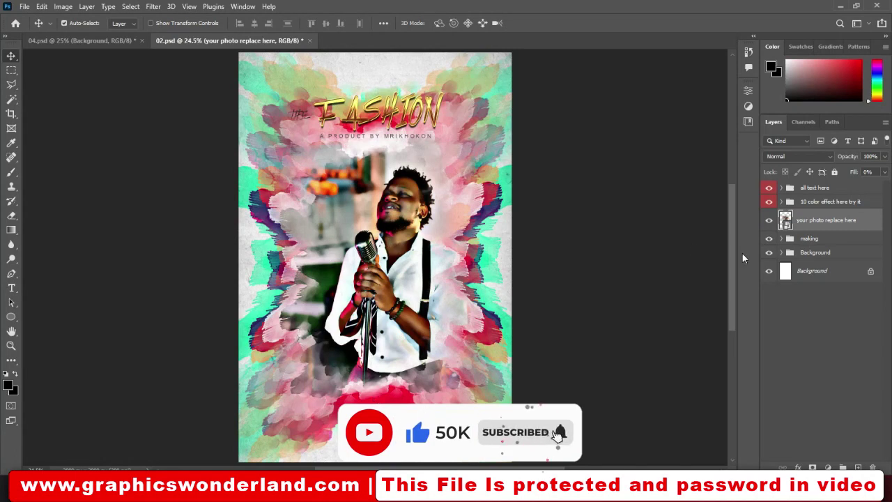
Step: Expand the colour-effect group and preview color styles 14, 13 and 12, hiding each again
click(781, 202)
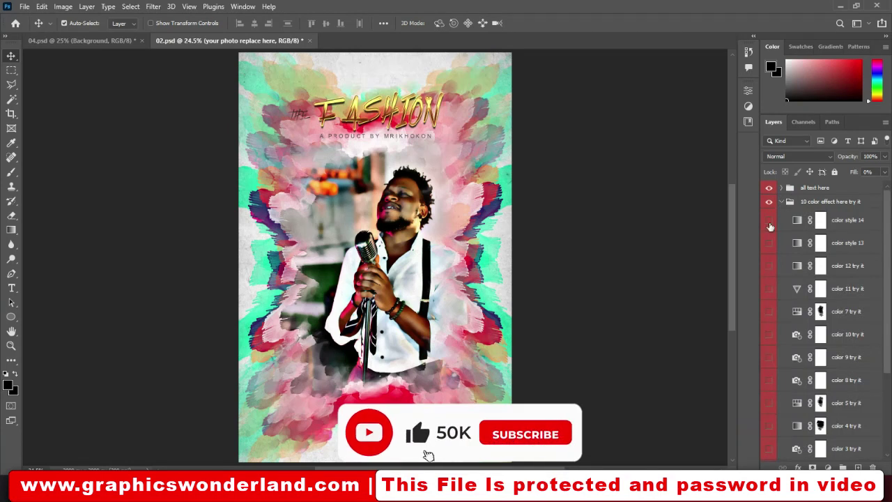
click(769, 221)
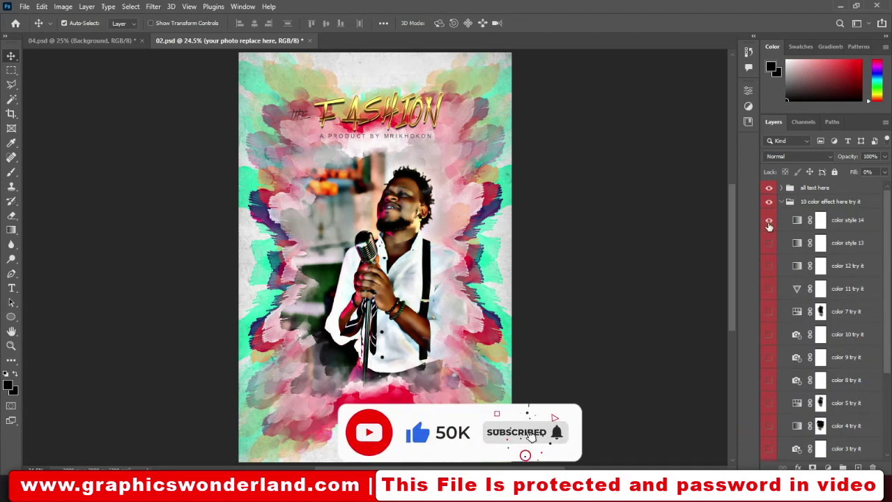
click(768, 223)
click(768, 222)
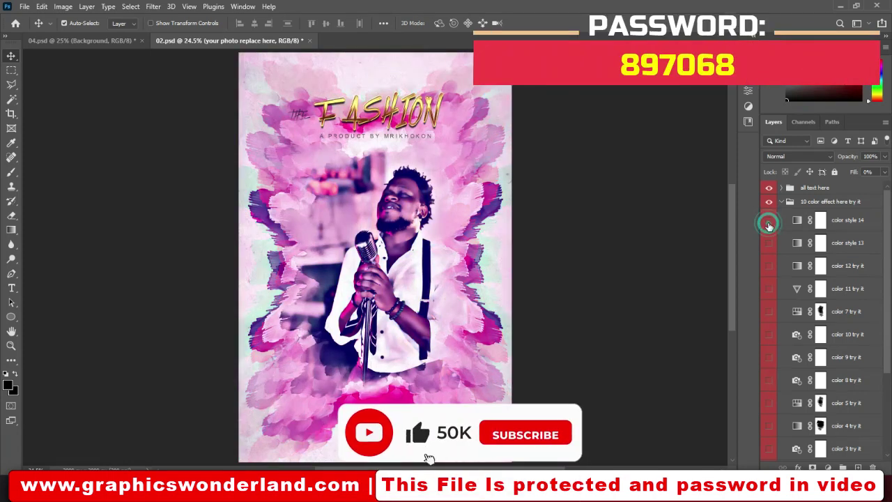
click(768, 223)
click(768, 242)
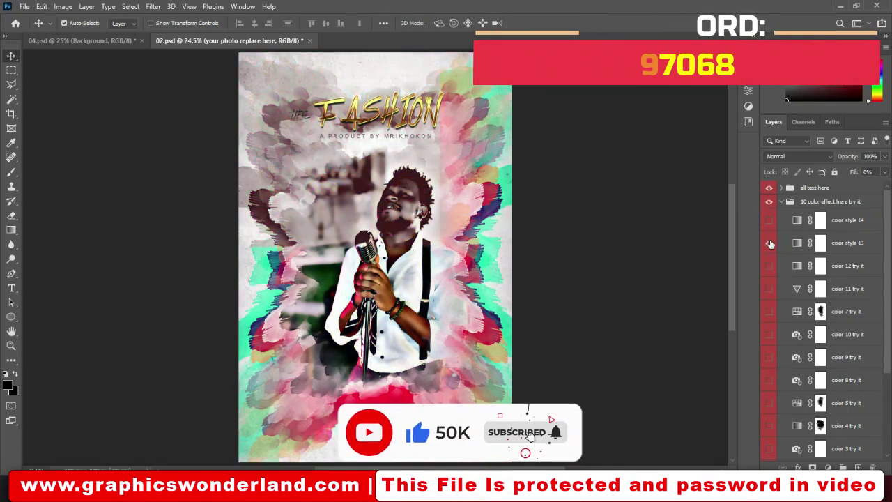
click(768, 242)
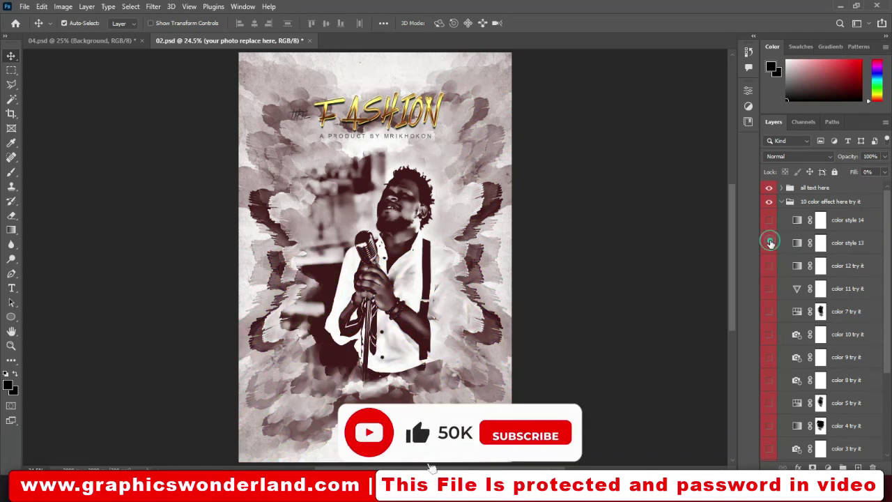
click(769, 242)
click(768, 265)
click(768, 266)
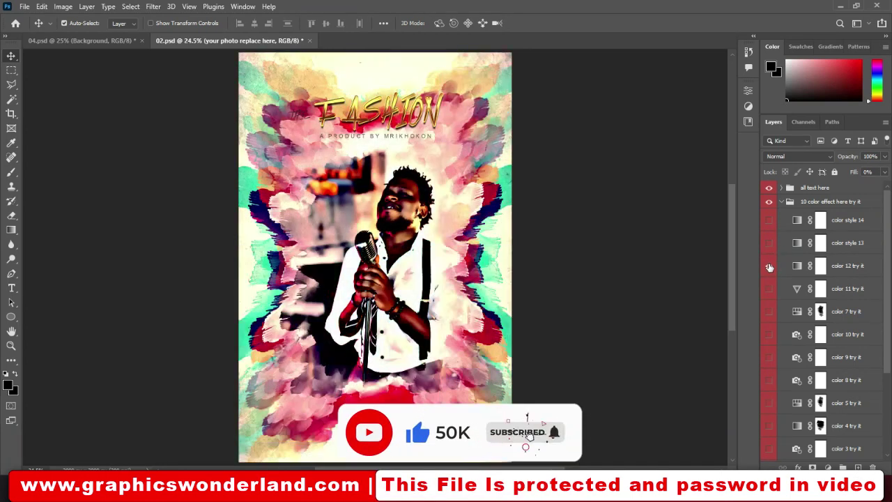
click(769, 266)
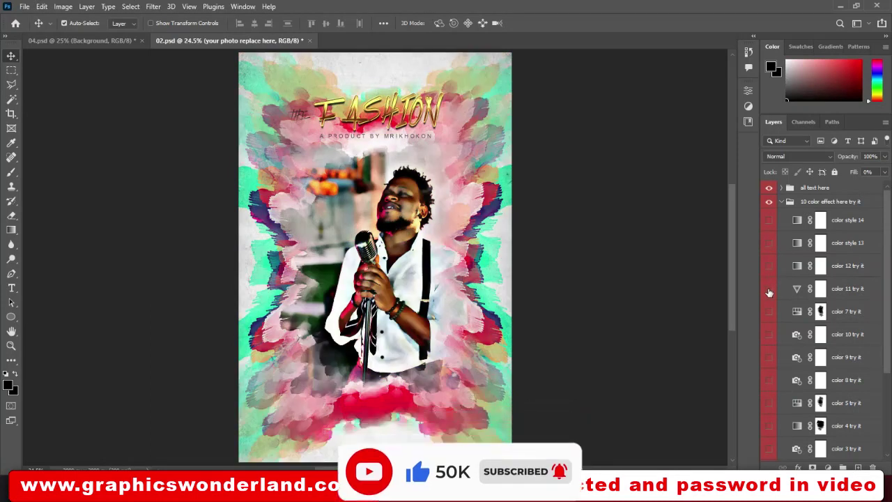
Step: Preview and hide the color 11, 7, 10, 9, 8, 5 and 4 effects
click(768, 288)
click(768, 289)
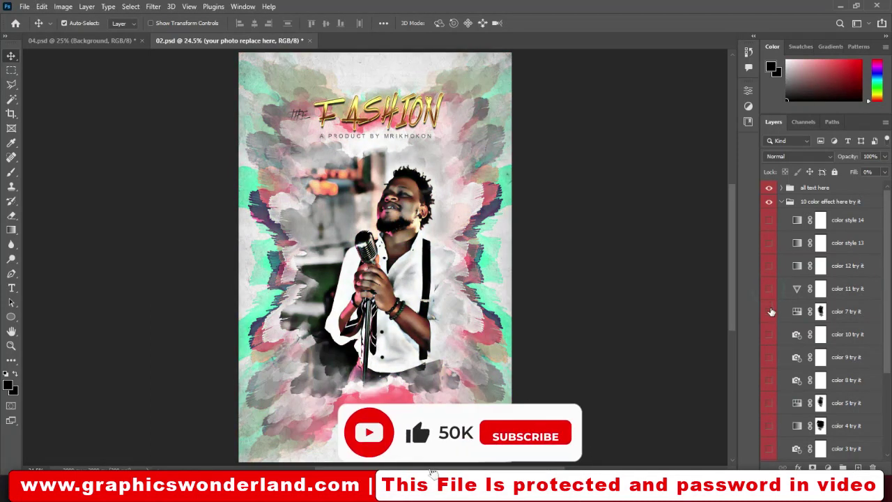
click(768, 311)
click(770, 315)
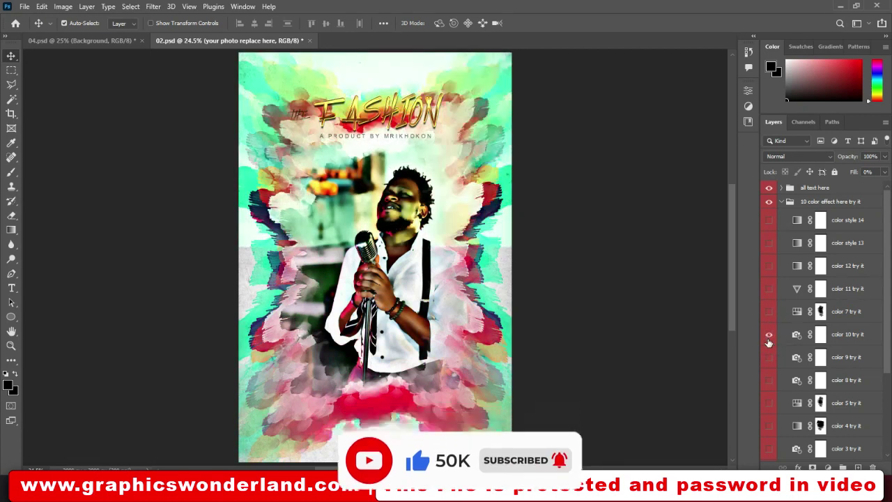
click(769, 337)
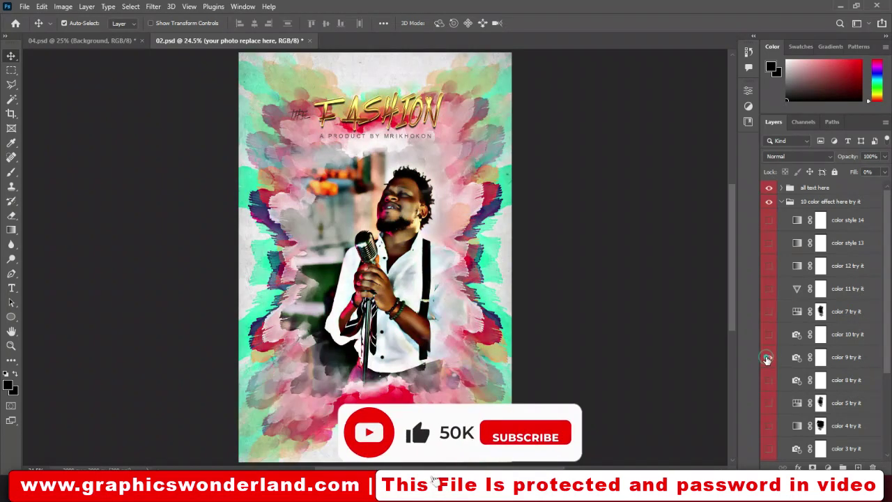
click(767, 357)
click(767, 385)
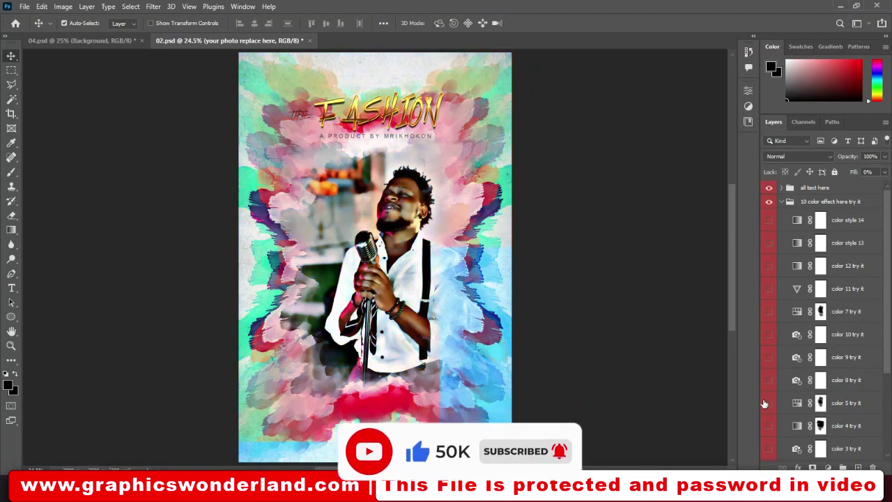
click(764, 403)
click(765, 403)
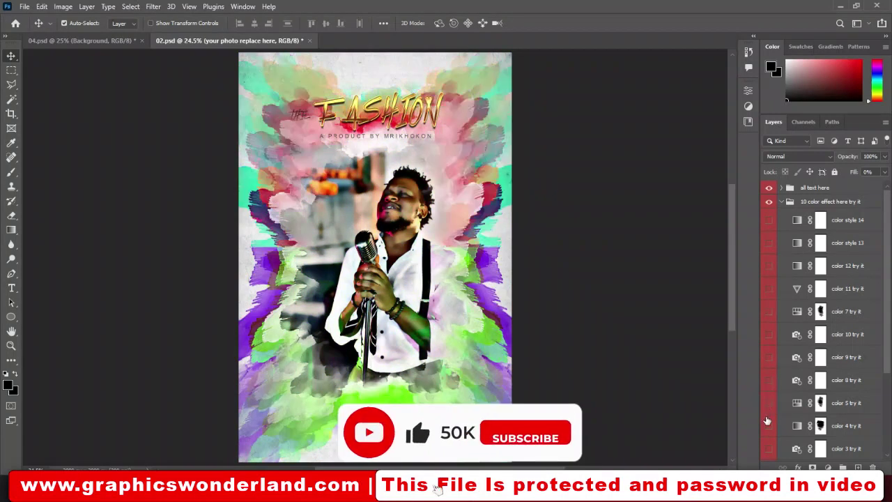
click(769, 425)
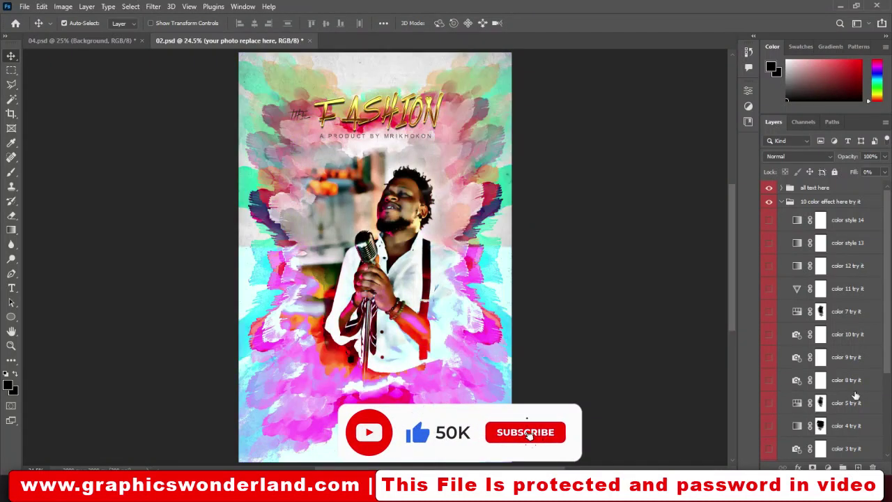
click(887, 381)
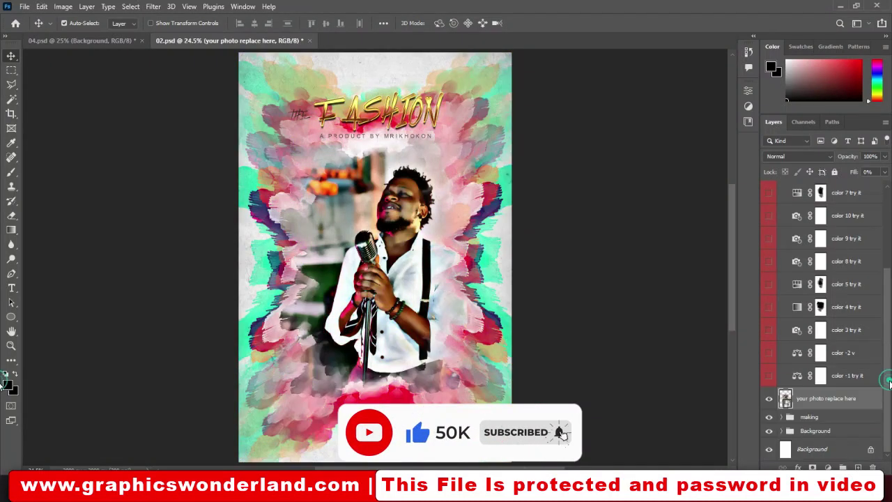
Step: Preview and hide the color -1, color -2 v, color 3 and color 4 effects
click(769, 375)
click(769, 375)
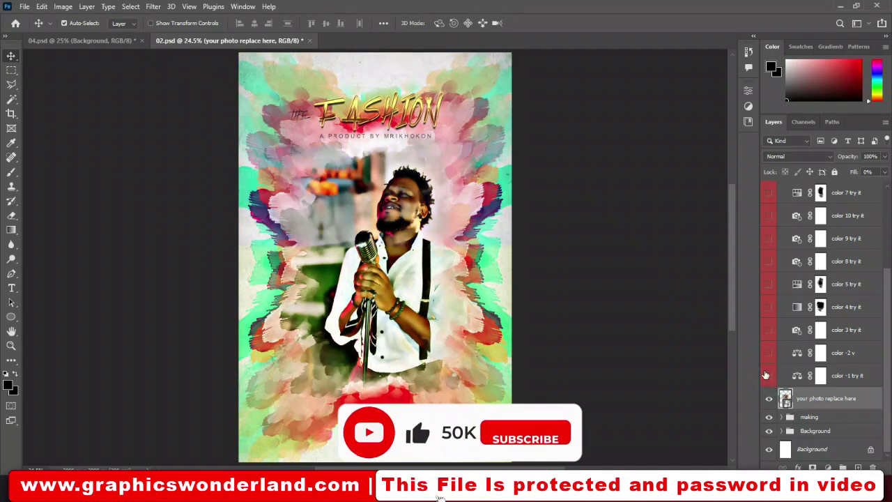
click(768, 353)
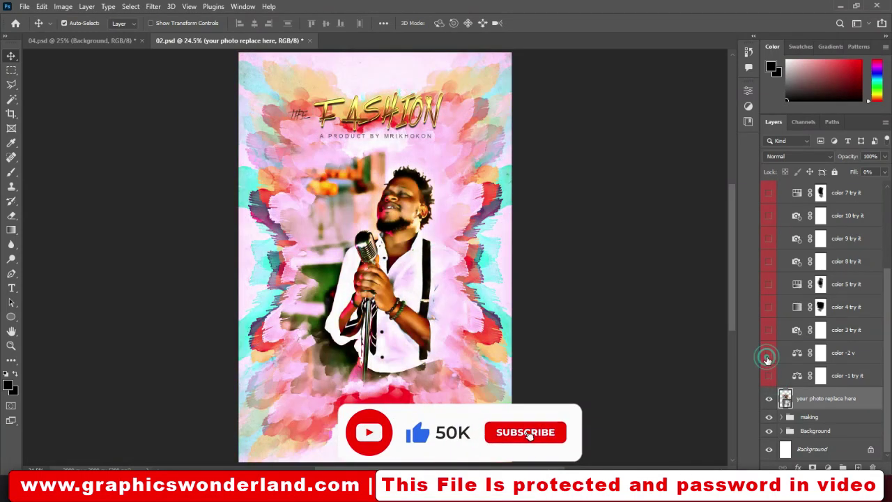
click(768, 353)
click(769, 330)
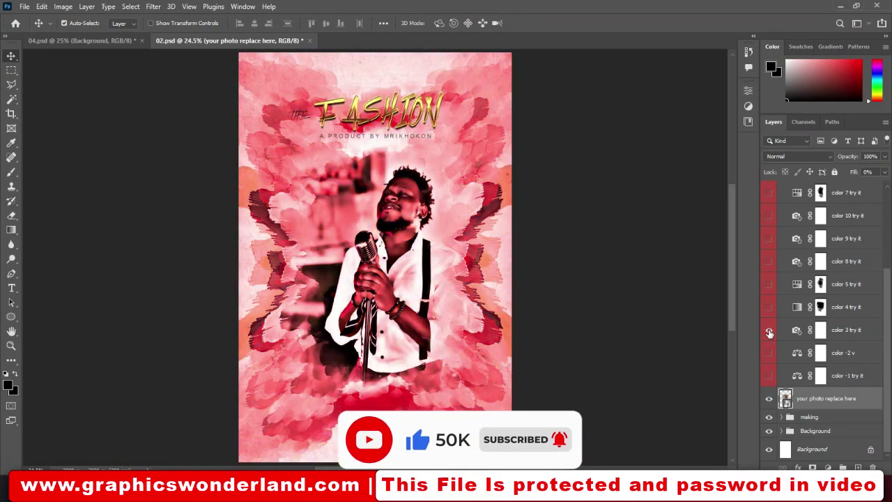
click(769, 330)
click(769, 307)
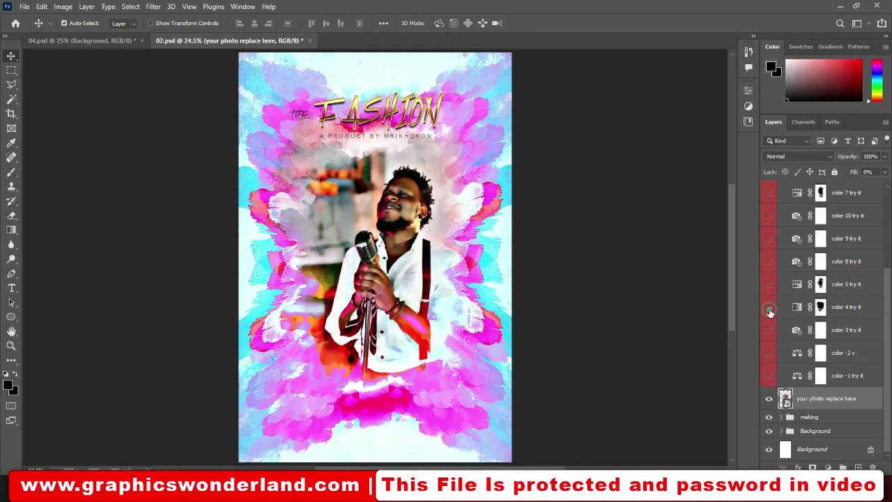
click(769, 308)
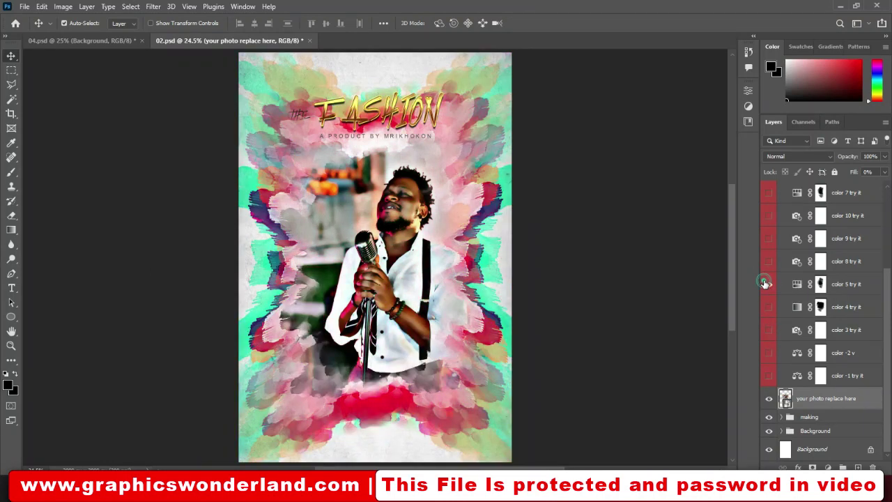
Step: Turn off color 8 and collapse the colour-effect group
click(768, 268)
click(885, 239)
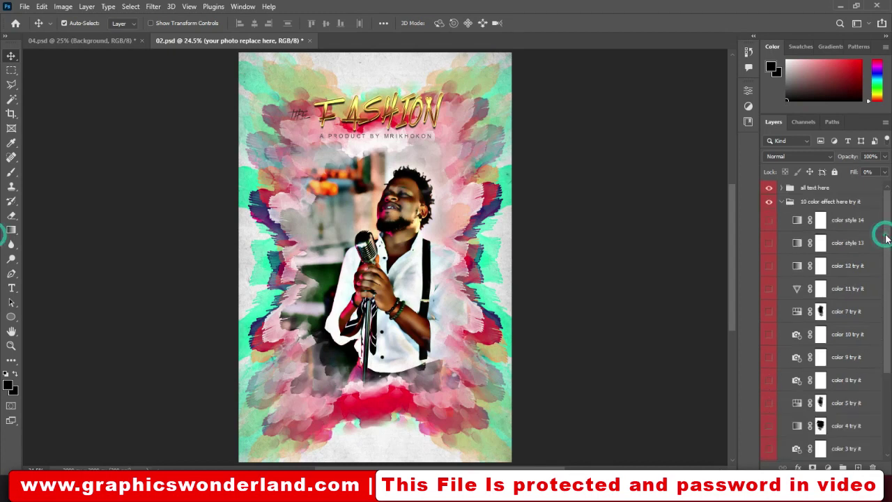
click(782, 202)
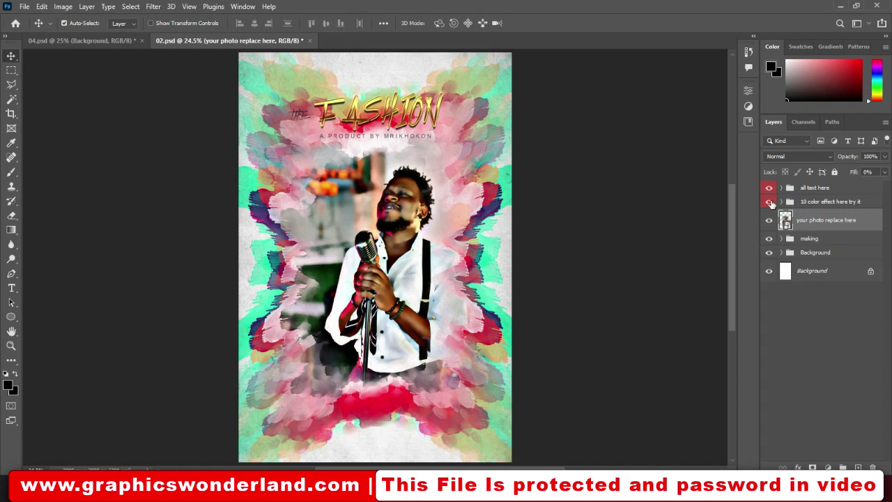
Step: Toggle the colour-effect group's visibility, then take File Explorer back up to New folder
click(771, 202)
click(313, 453)
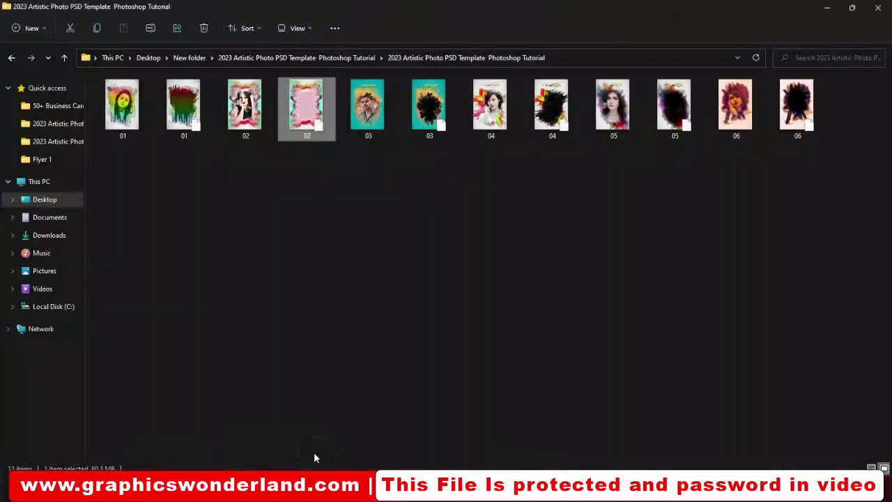
click(349, 341)
key(BackSpace)
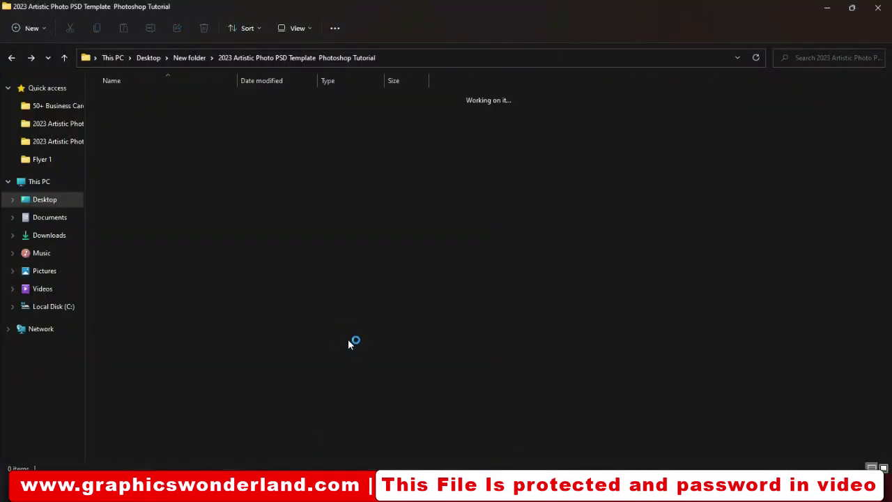
click(290, 180)
key(BackSpace)
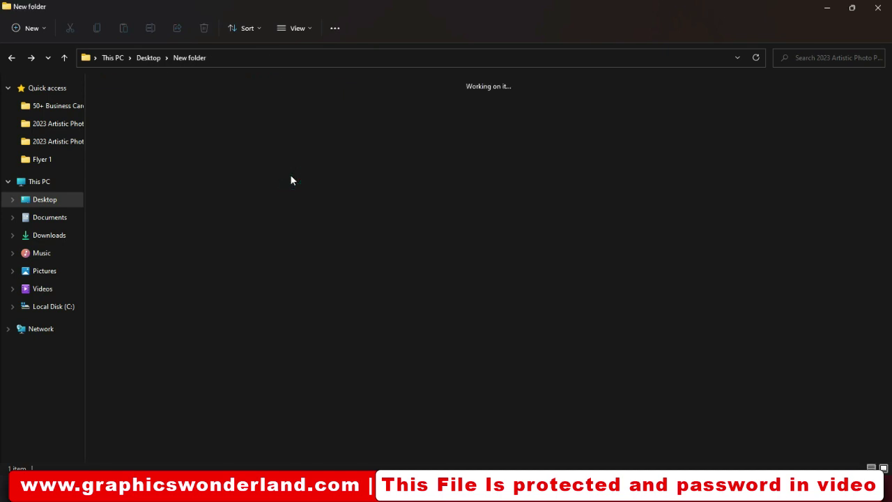